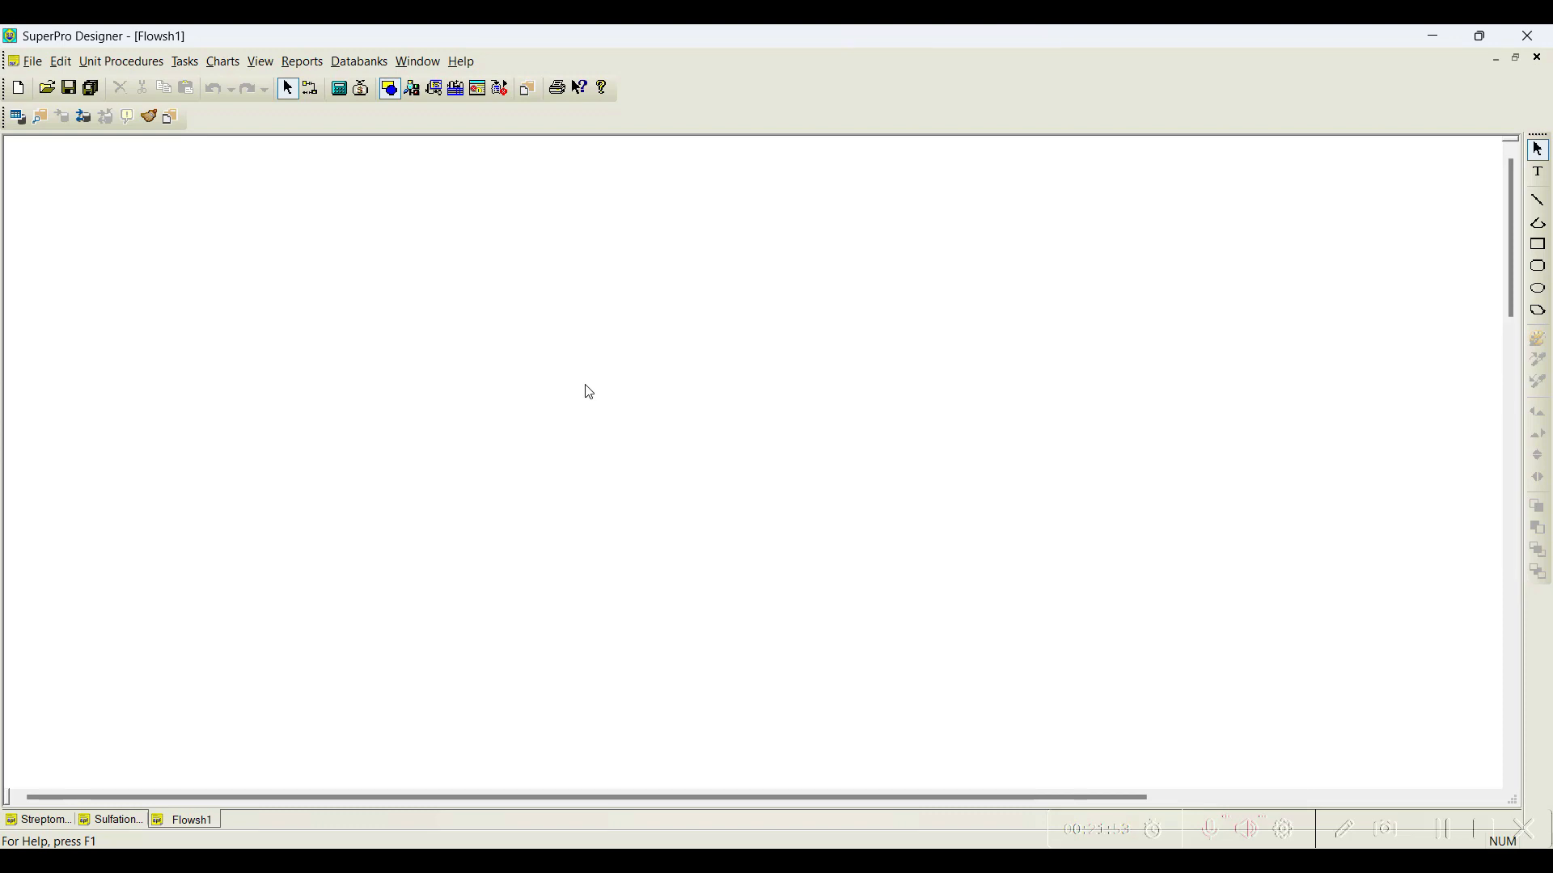
- Place a batch vessel procedure in a reactor on the empty flowsheet
left_click(122, 63)
mouse_move(133, 84)
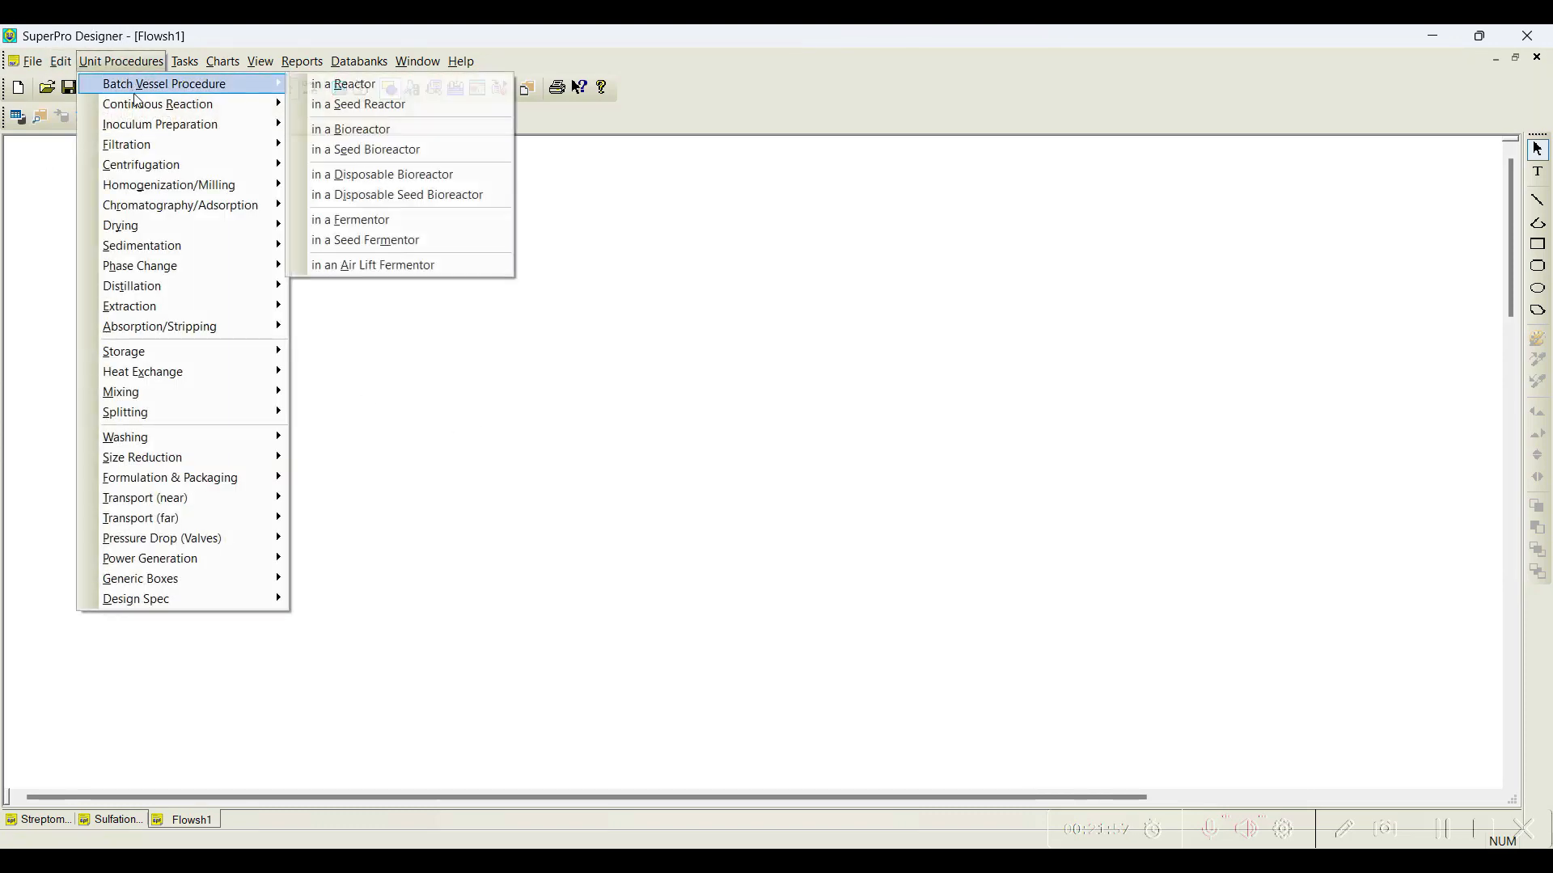
left_click(362, 86)
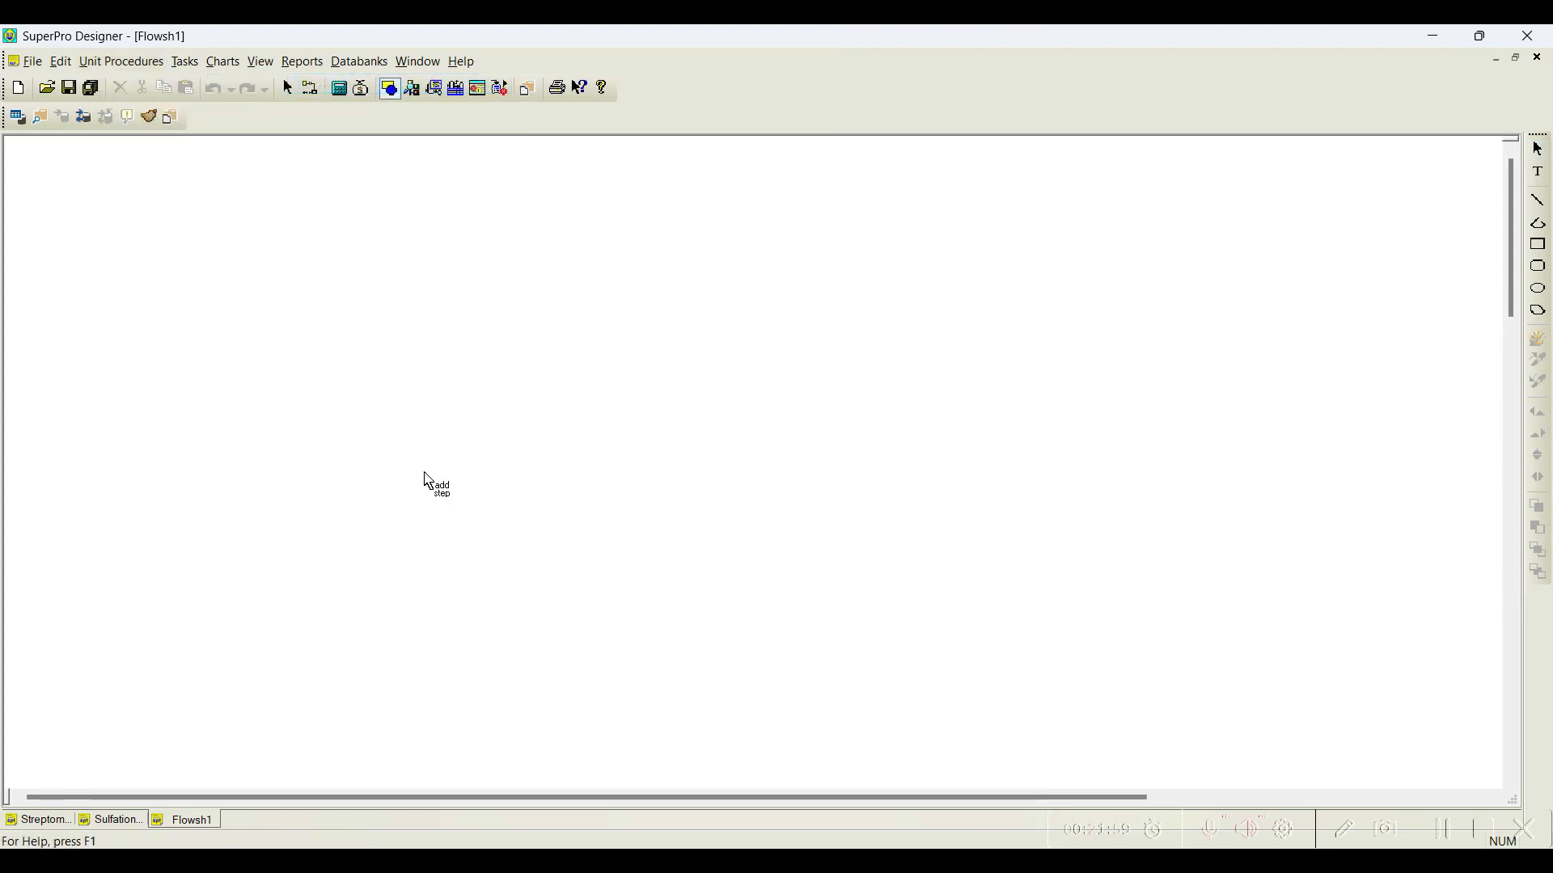
left_click(453, 401)
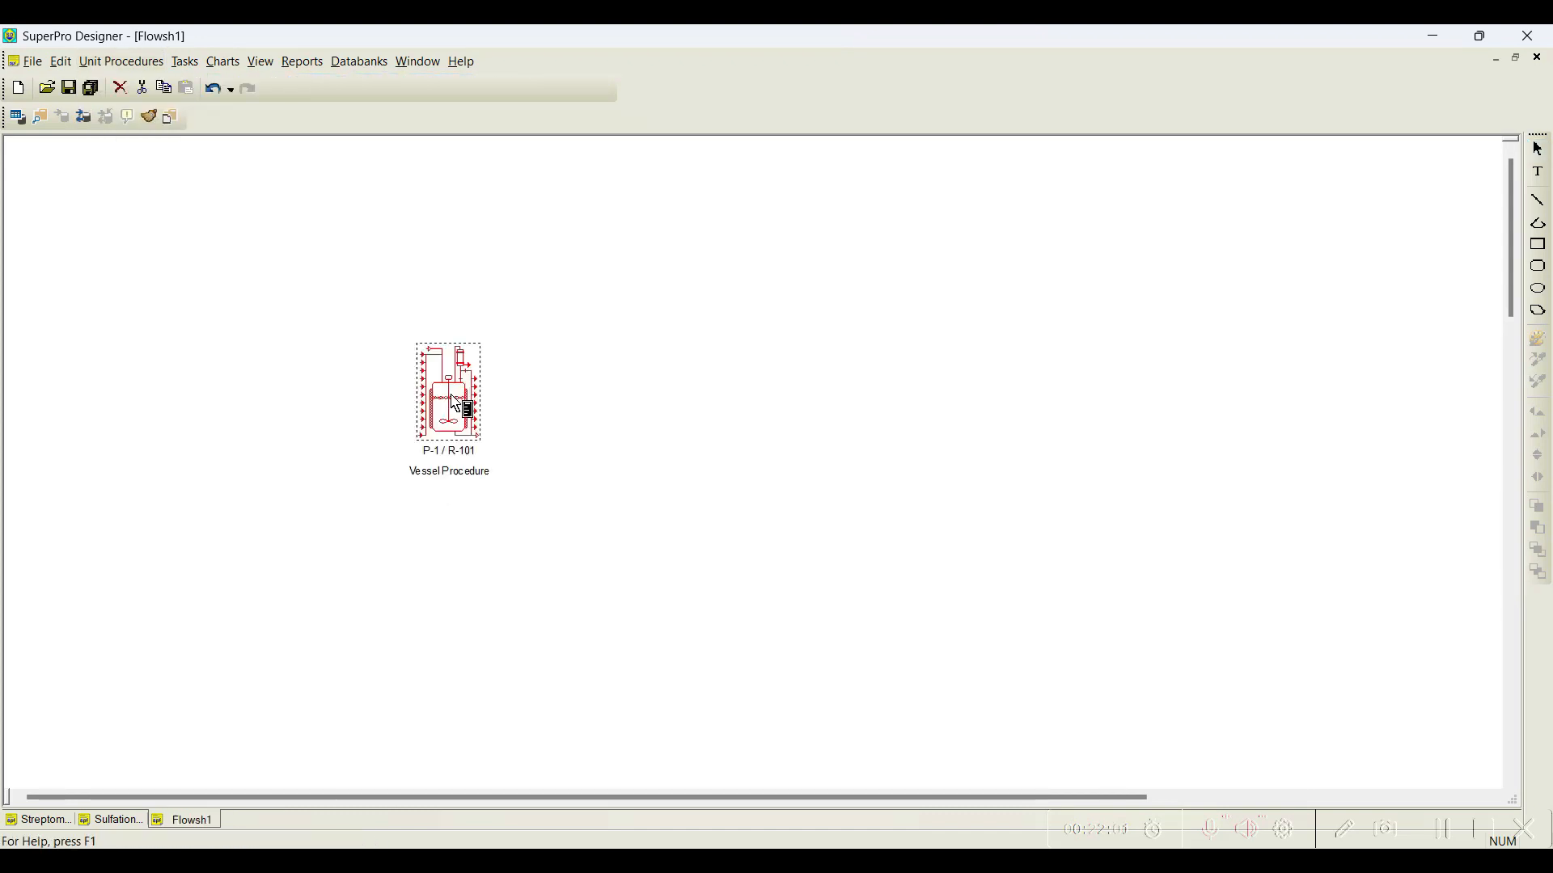
- Add Ferment (Kinetic) and React (Kinetic) operations to the reactor's operation sequence
right_click(435, 423)
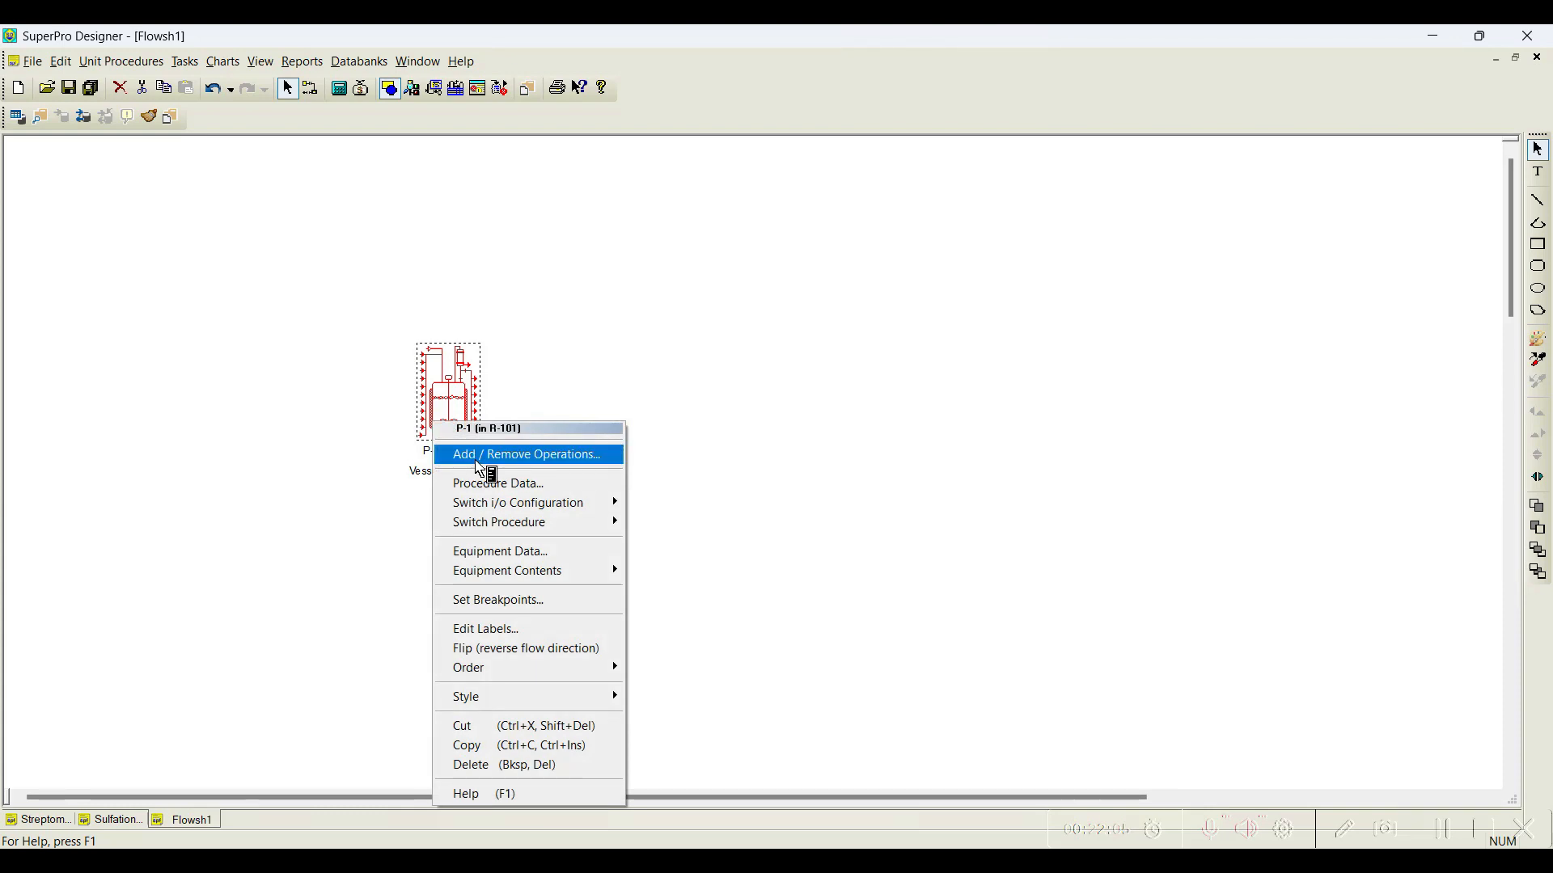
left_click(475, 458)
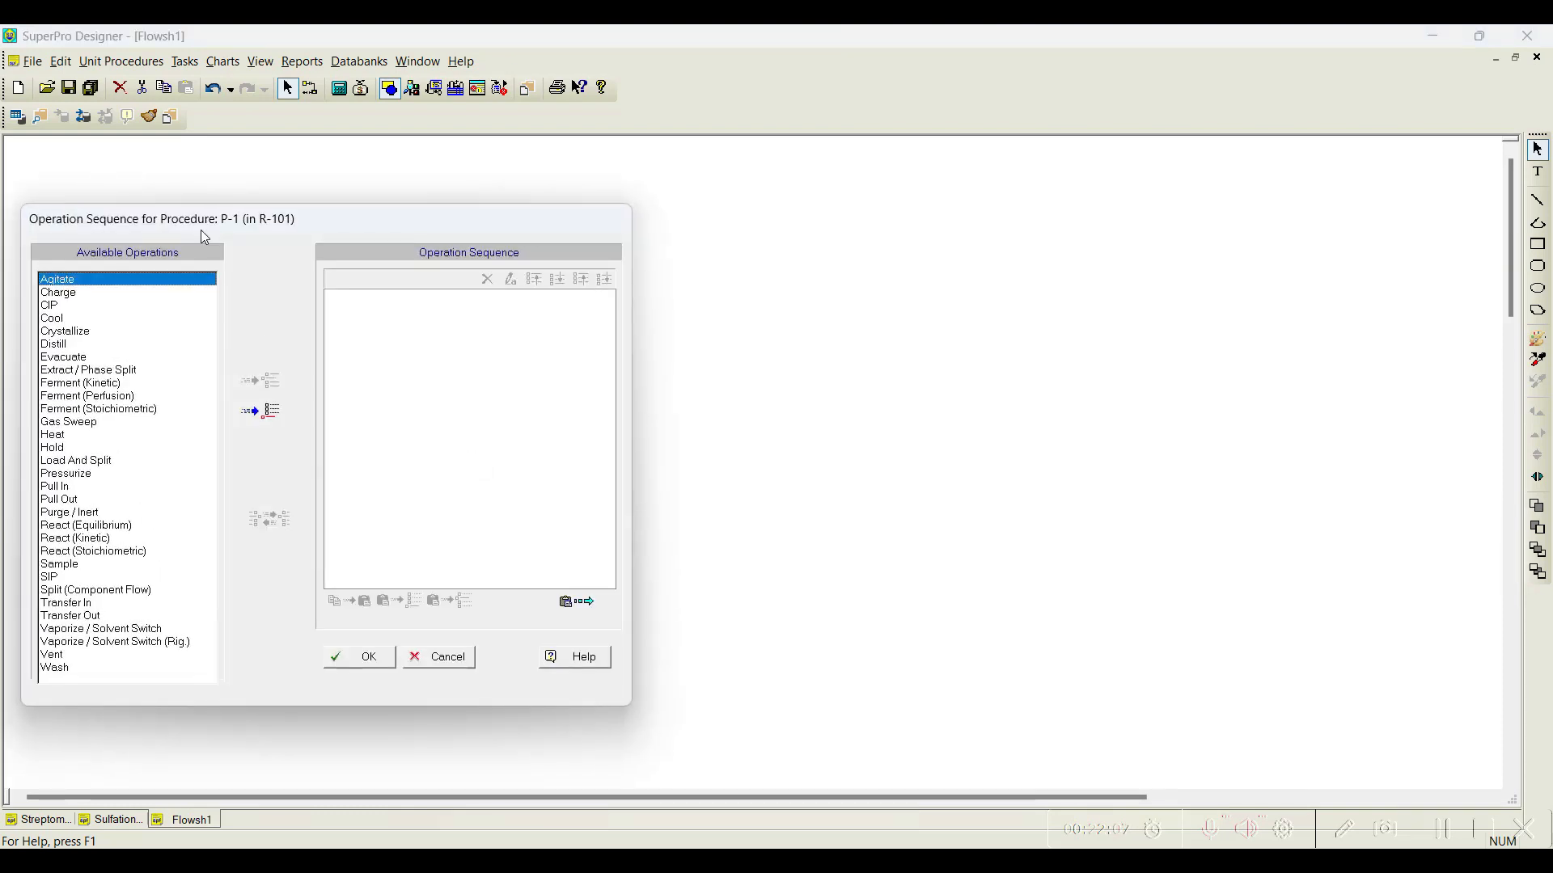
left_click_drag(237, 233, 752, 157)
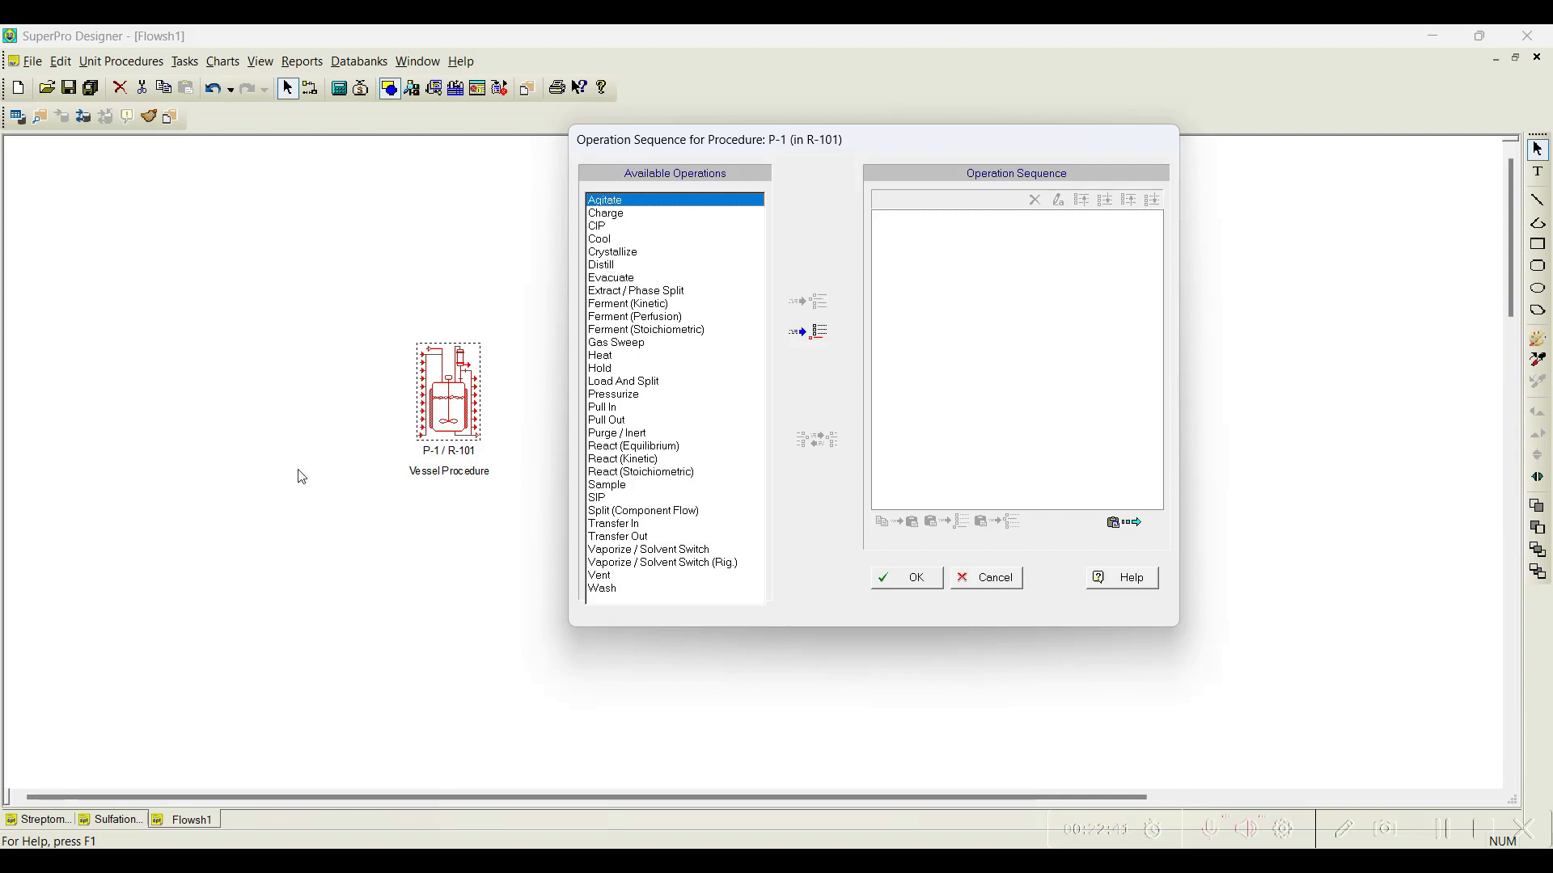
left_click(643, 307)
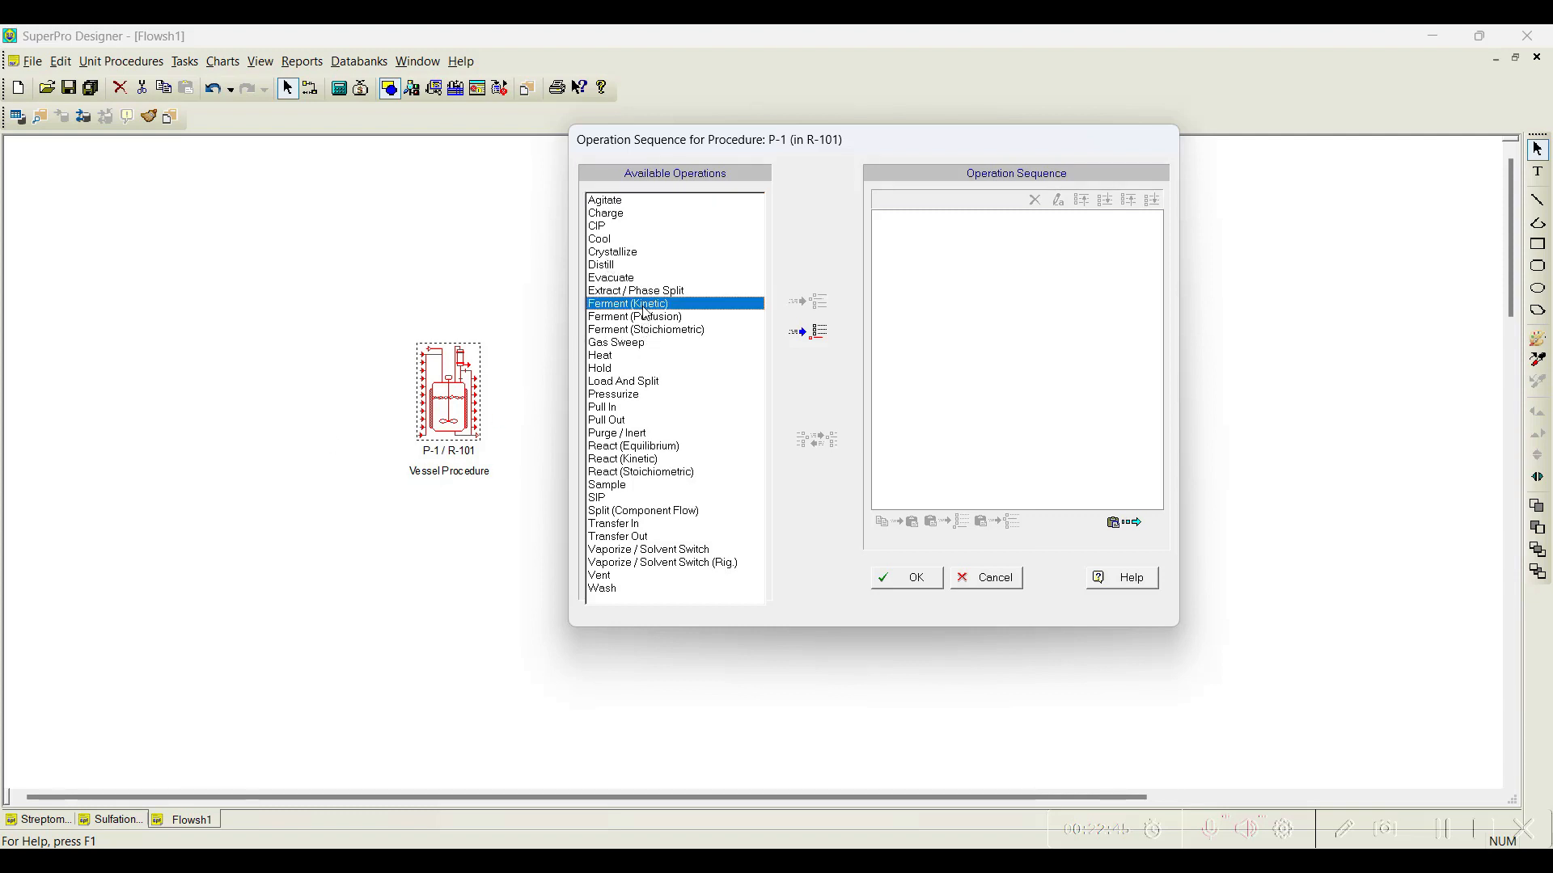
left_click(807, 333)
left_click(627, 460)
left_click(807, 333)
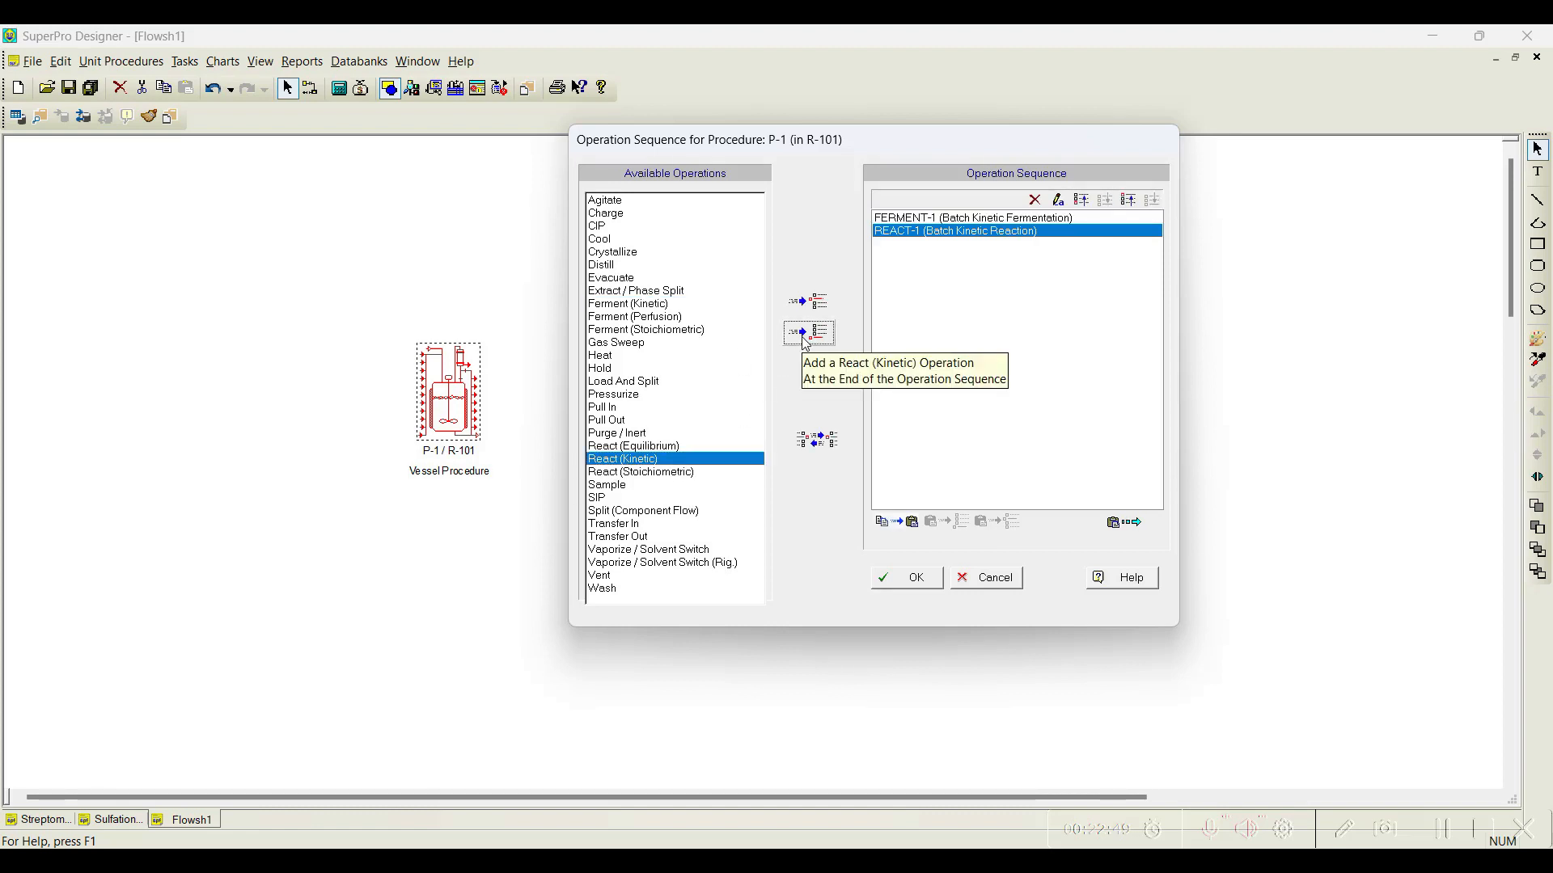
left_click(910, 577)
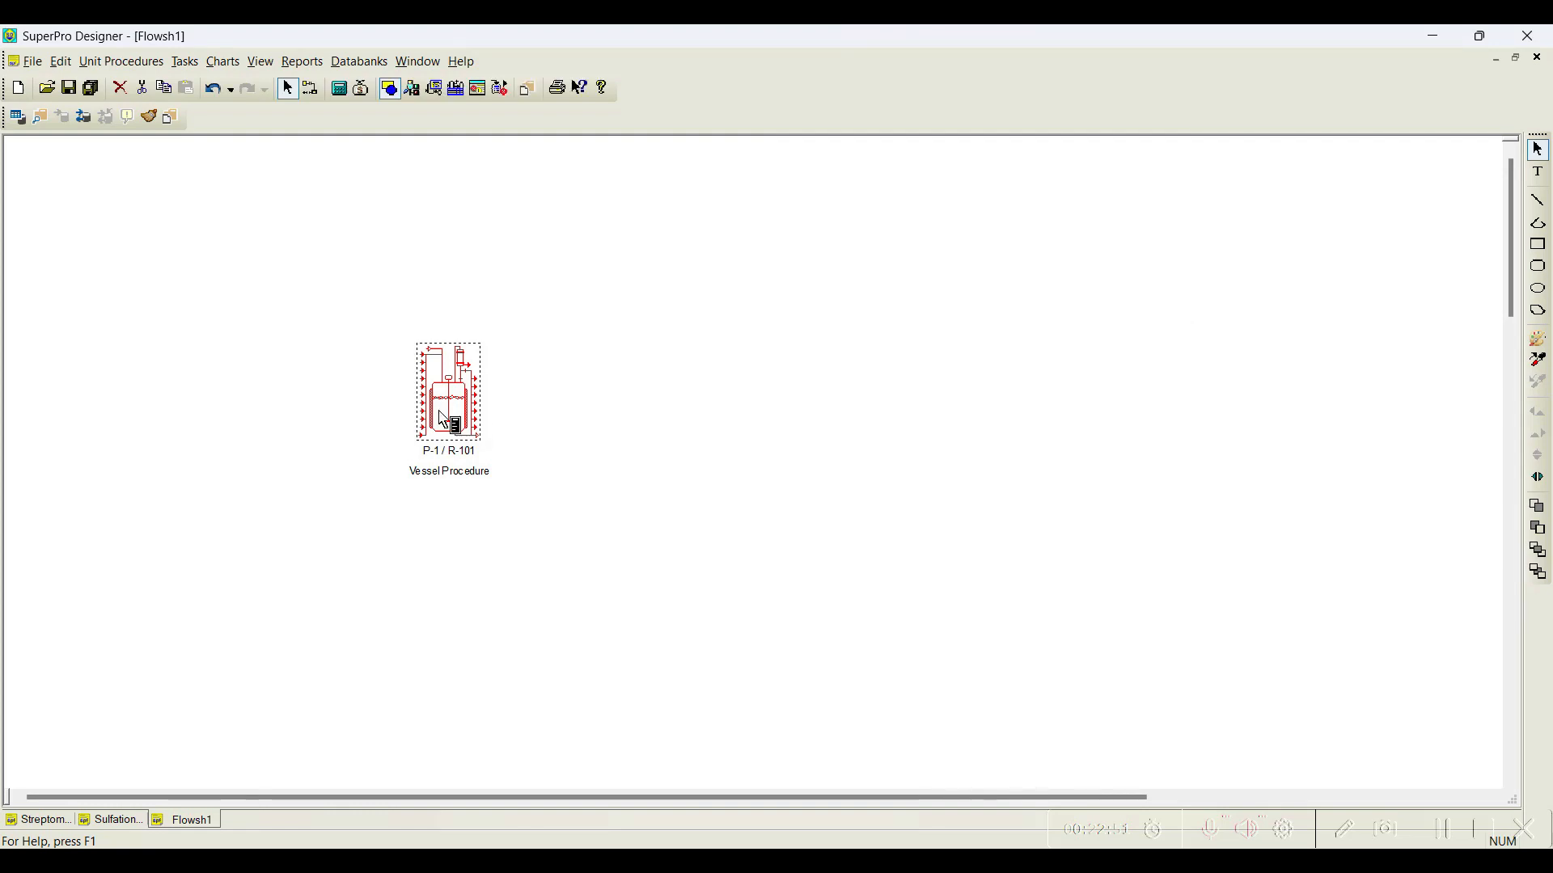
- Examine the batch kinetic reaction's operating conditions, fed-batch options and the stoichiometry balance of Reaction #1
right_click(443, 419)
mouse_move(558, 392)
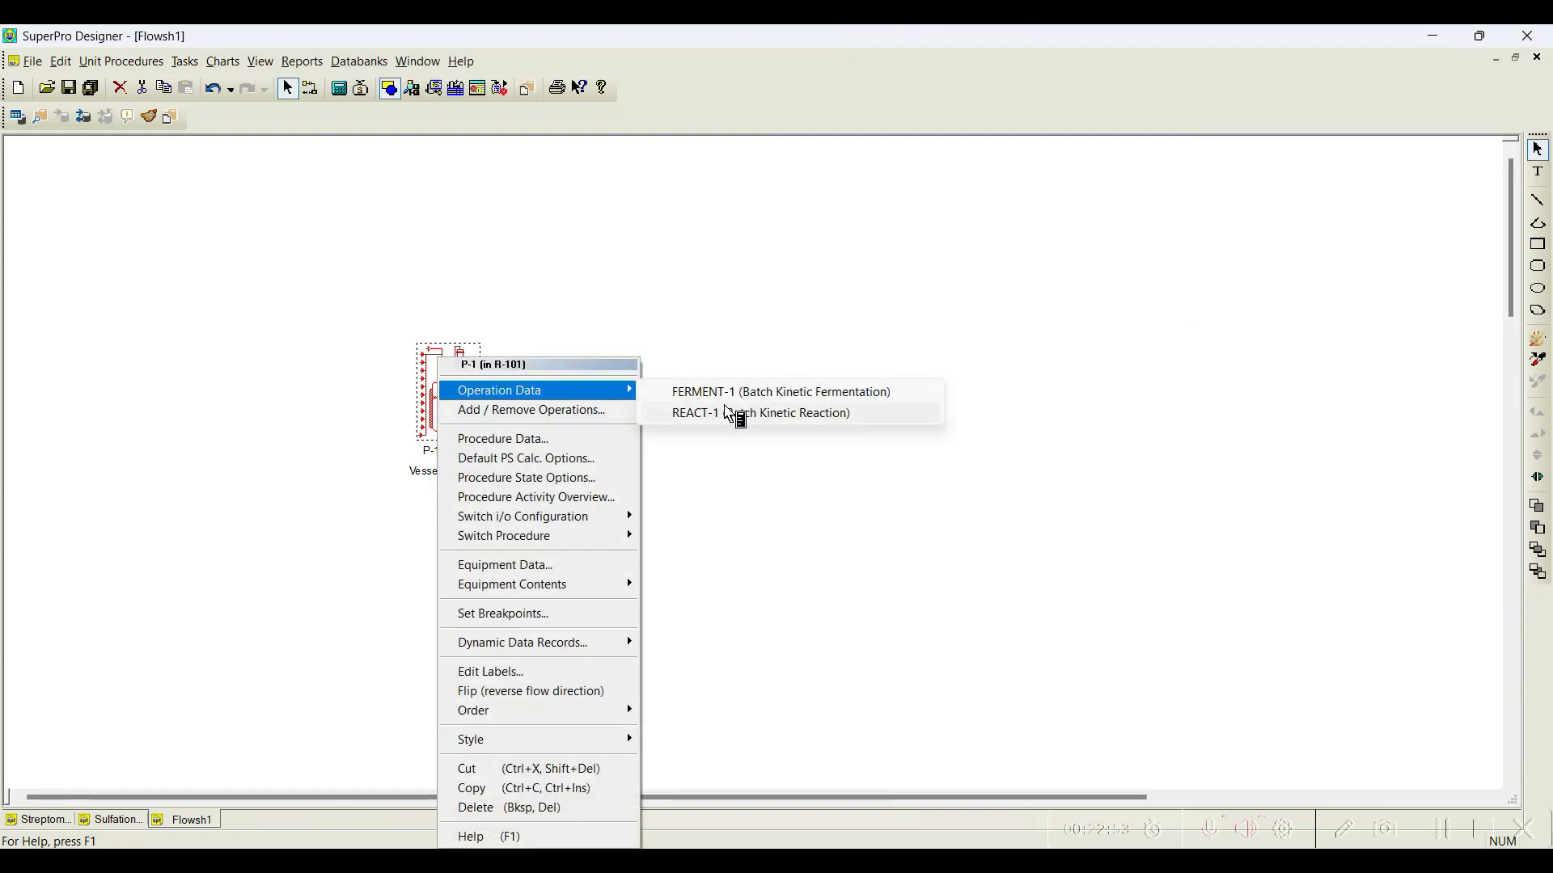
left_click(729, 414)
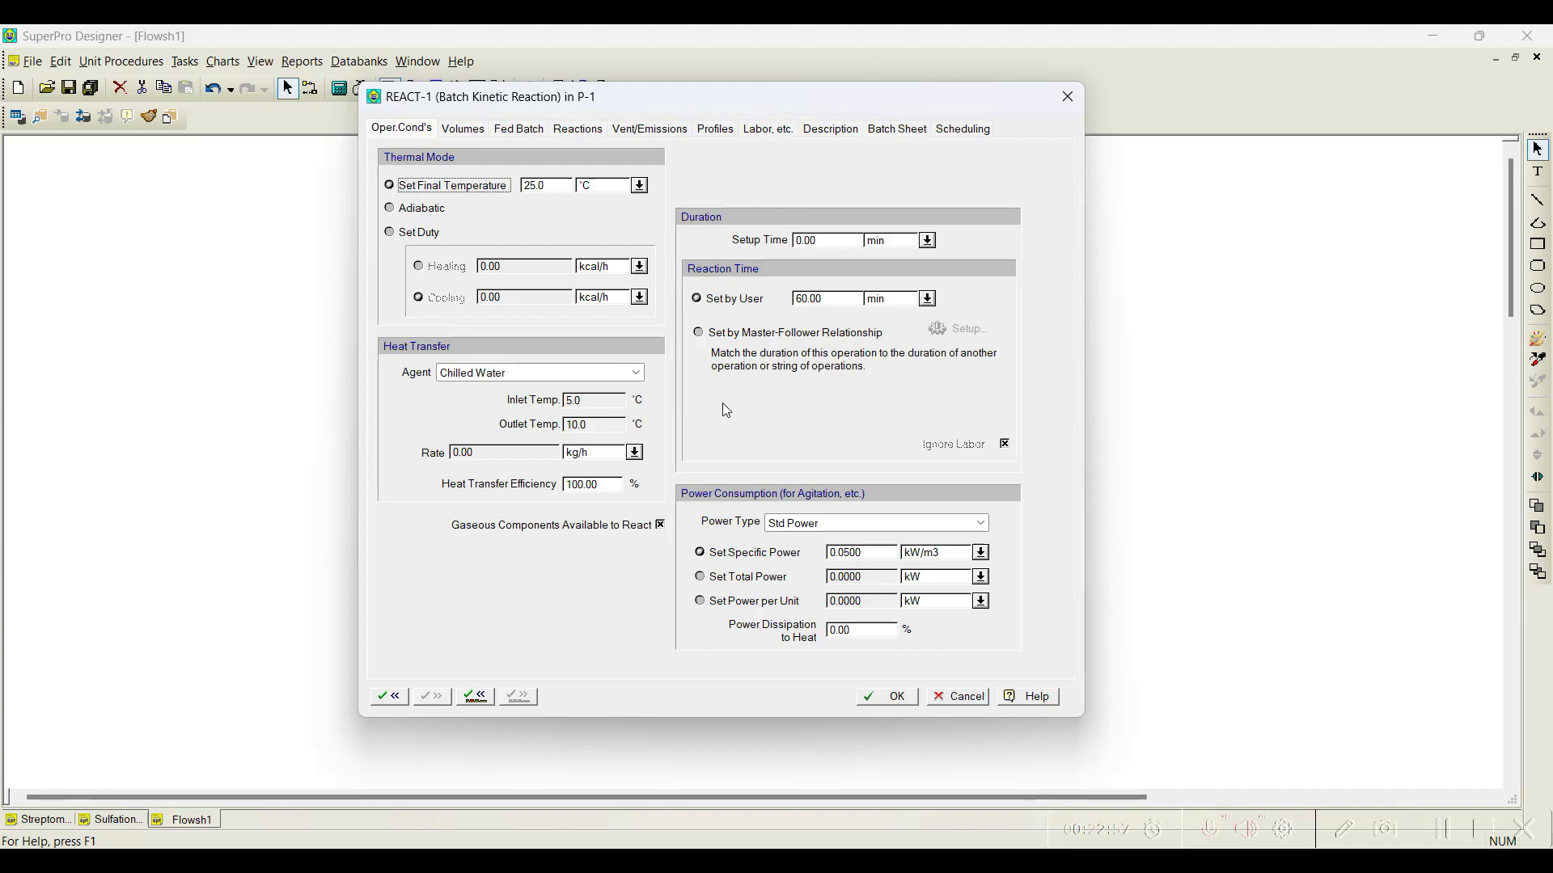
left_click_drag(670, 98, 926, 87)
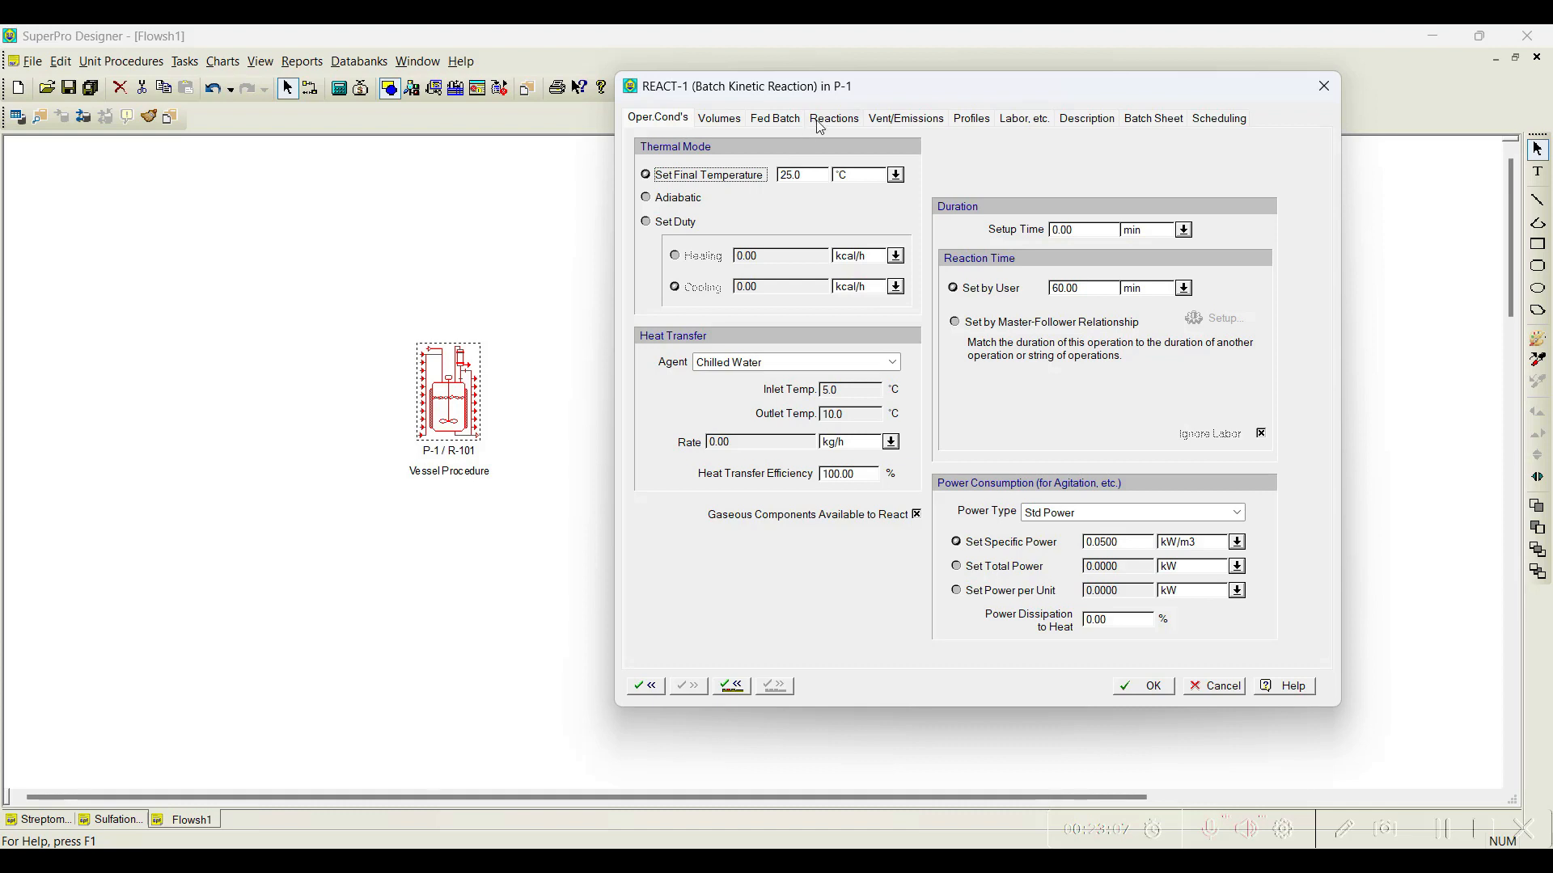
left_click(779, 124)
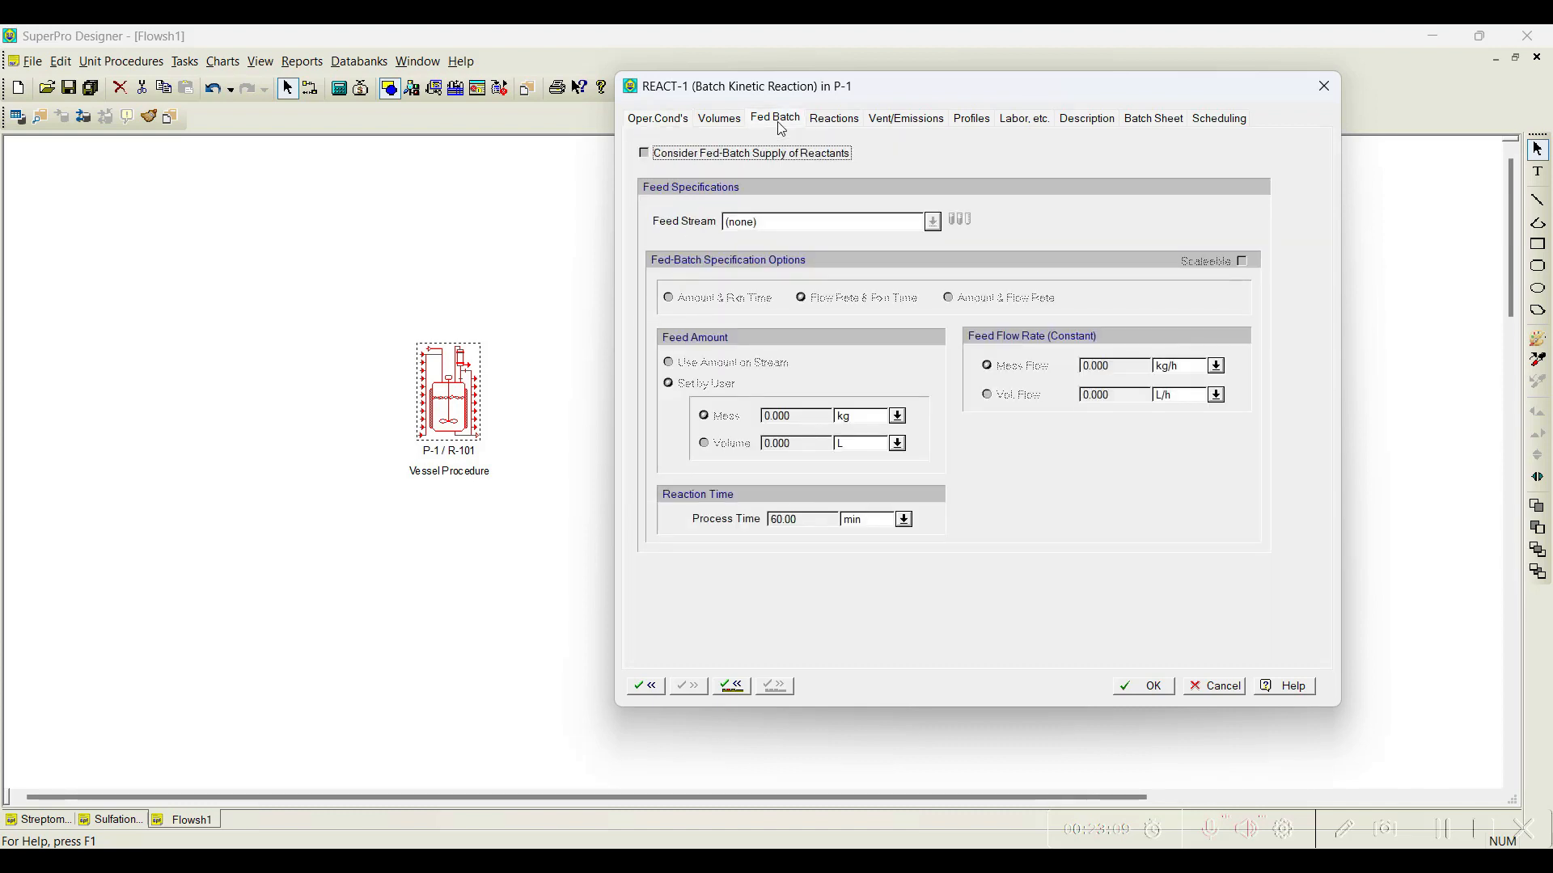
left_click(842, 123)
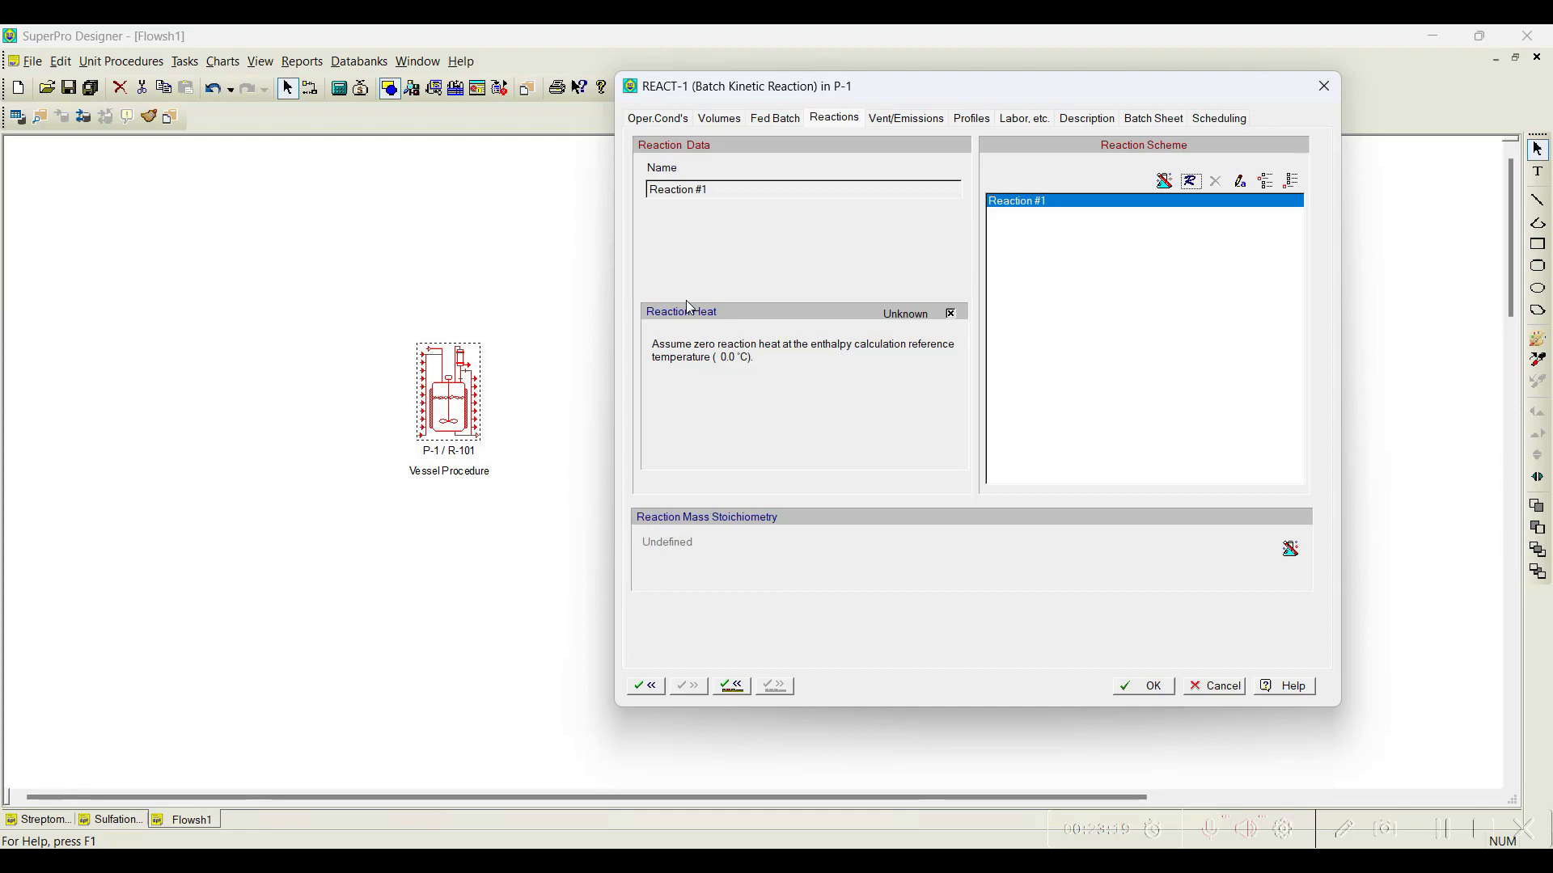
left_click(1163, 182)
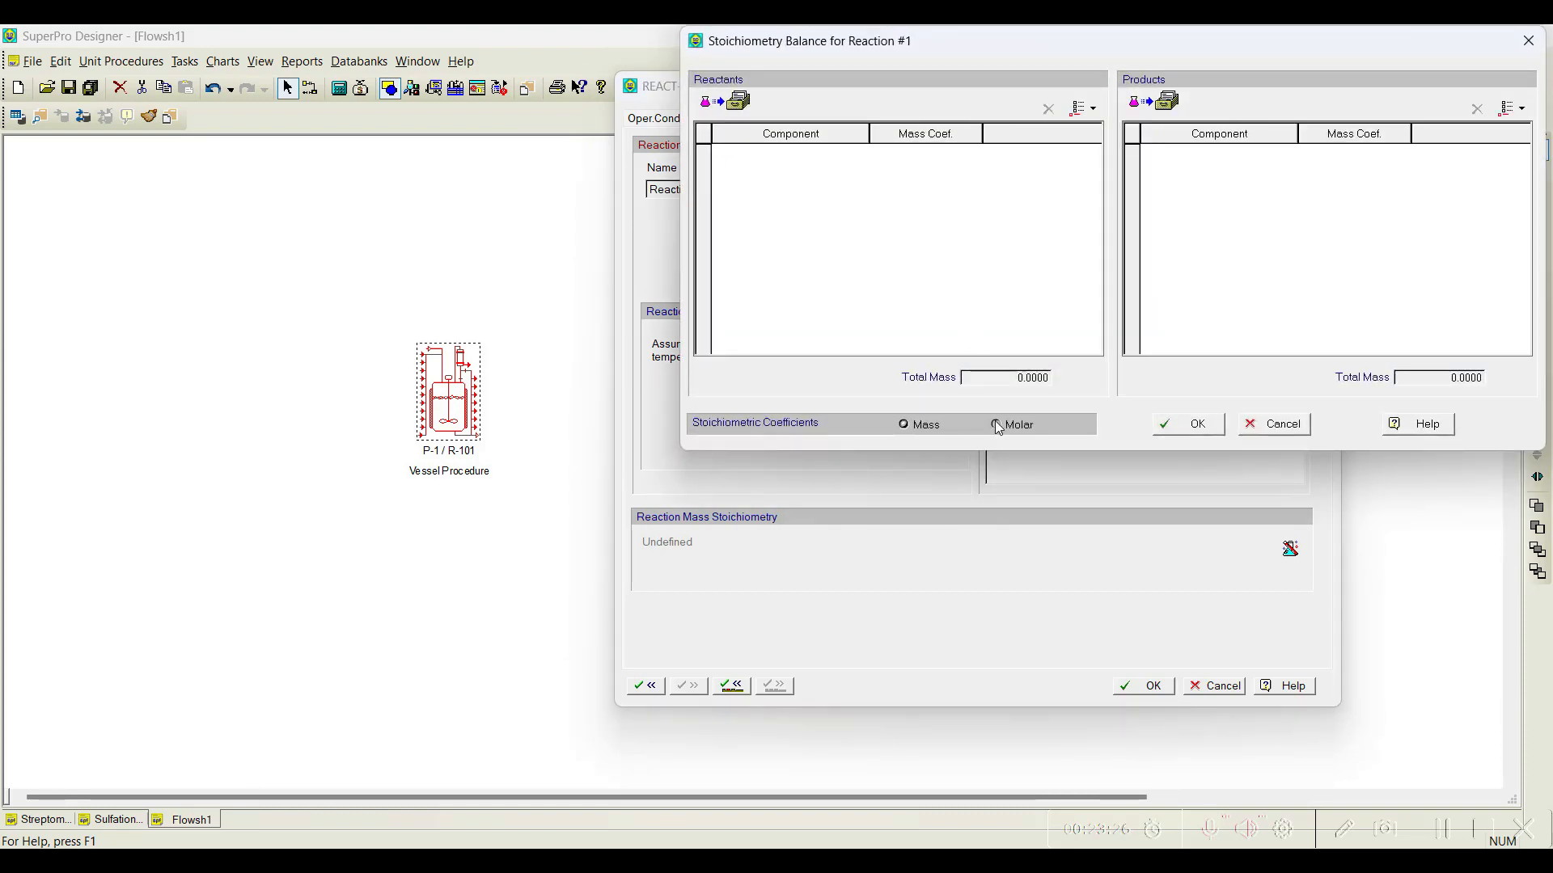
left_click(1277, 427)
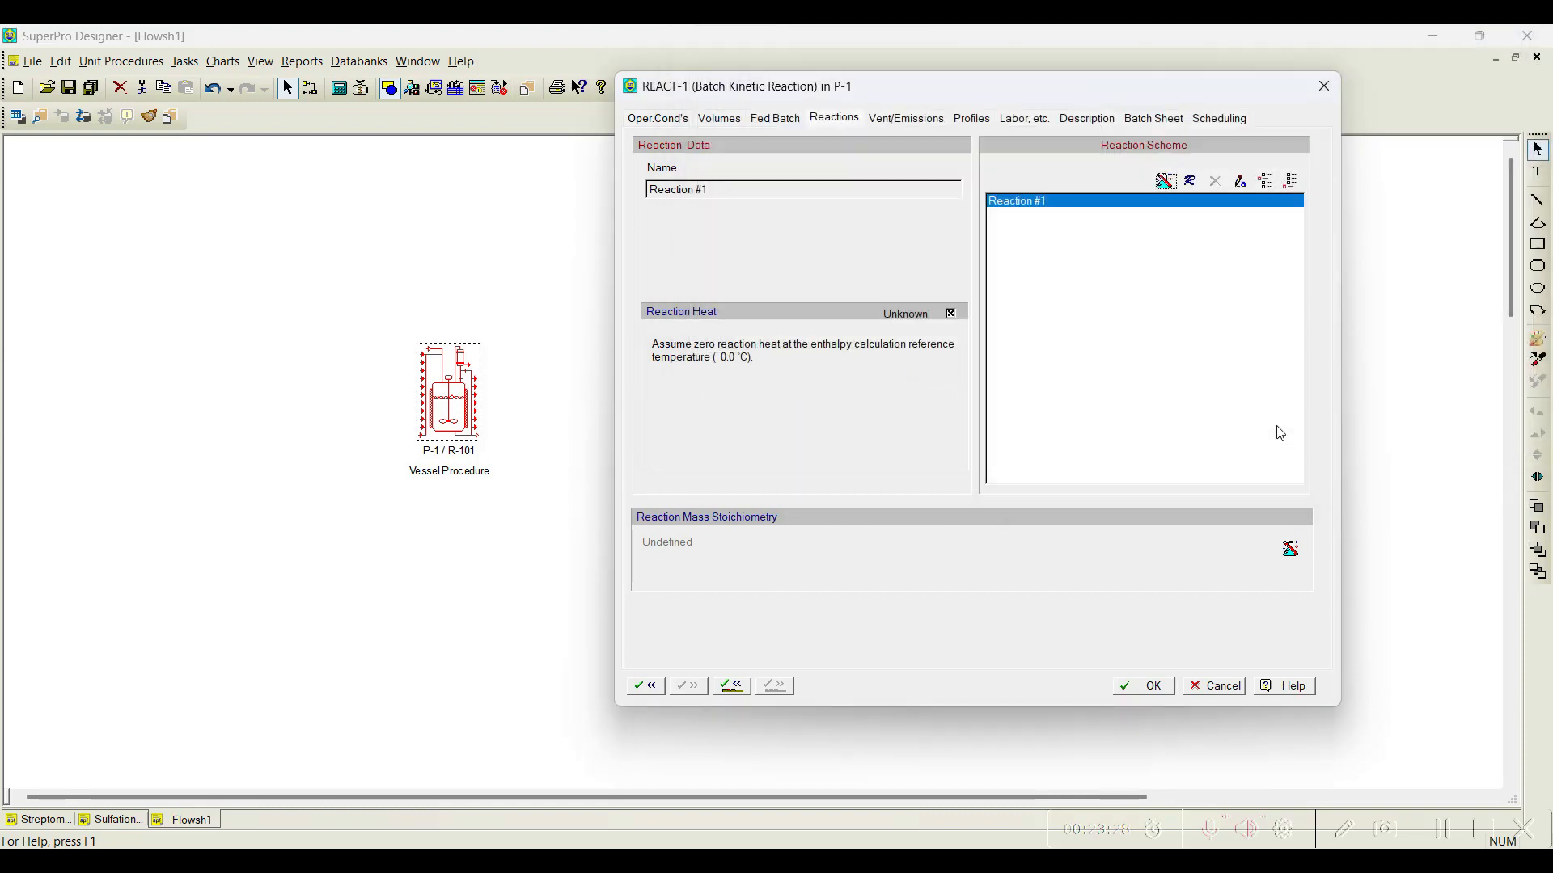
- Review the kinetics and starting criteria of Reaction #1, then leave the kinetic reaction's data without changes
left_click(1200, 185)
left_click_drag(930, 139, 824, 138)
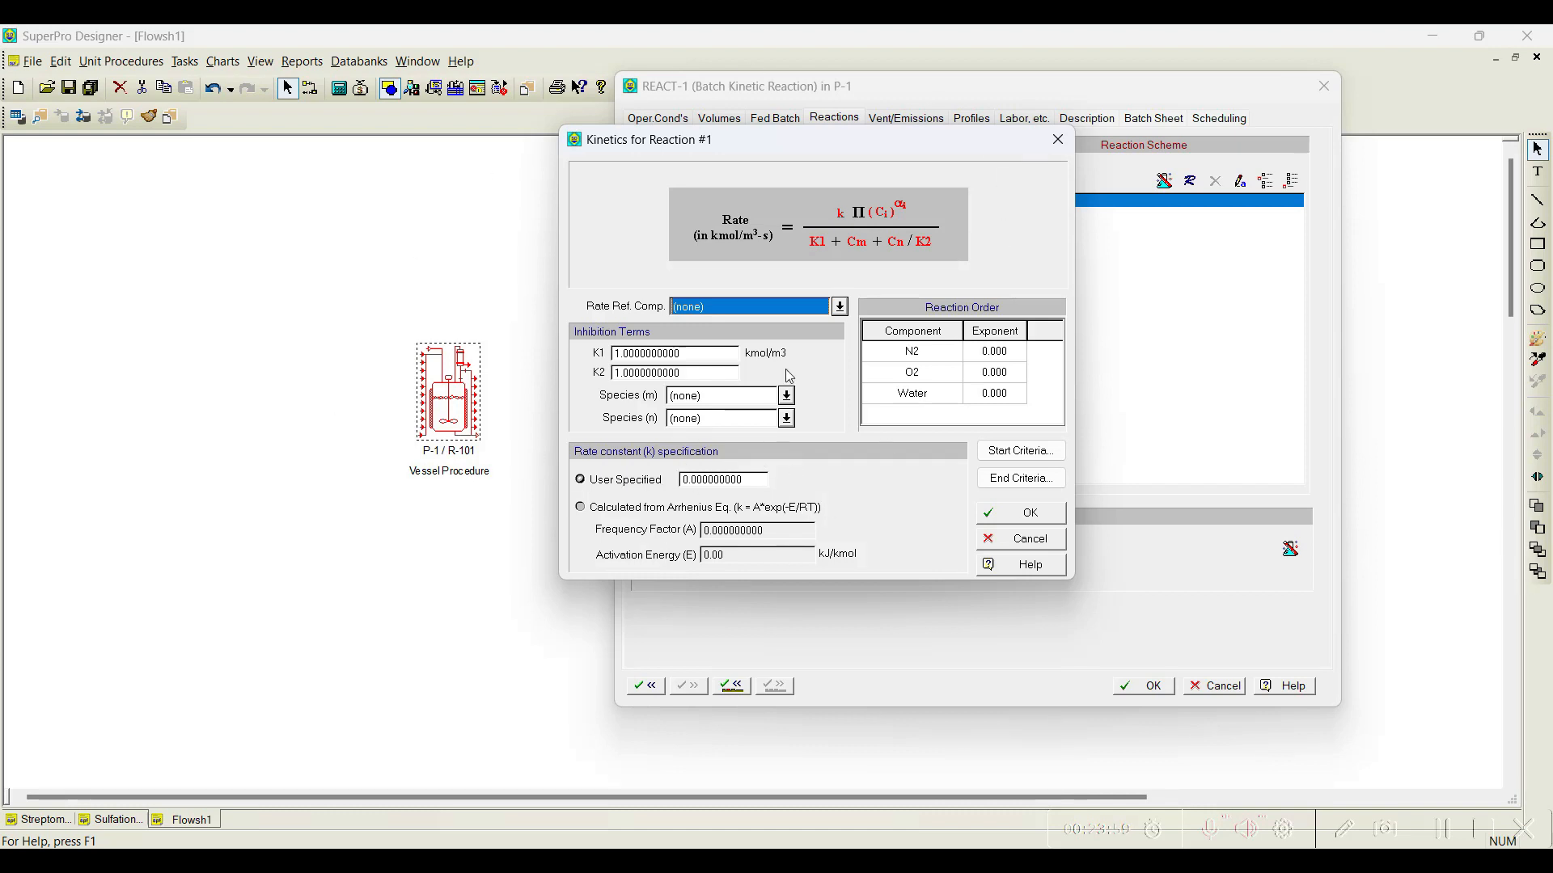
left_click(1015, 457)
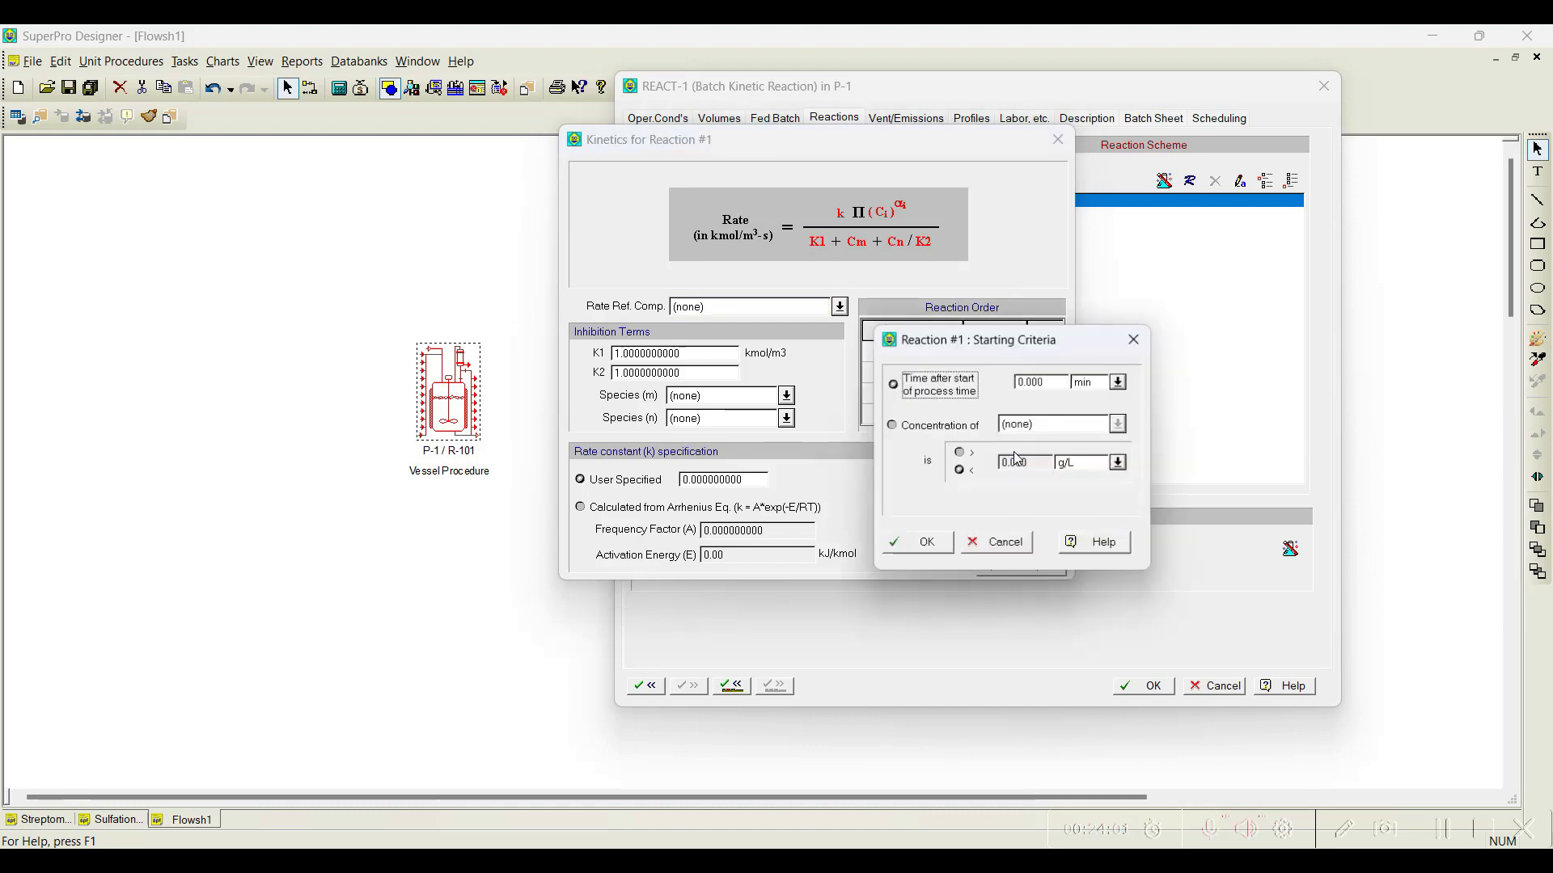
left_click(1008, 555)
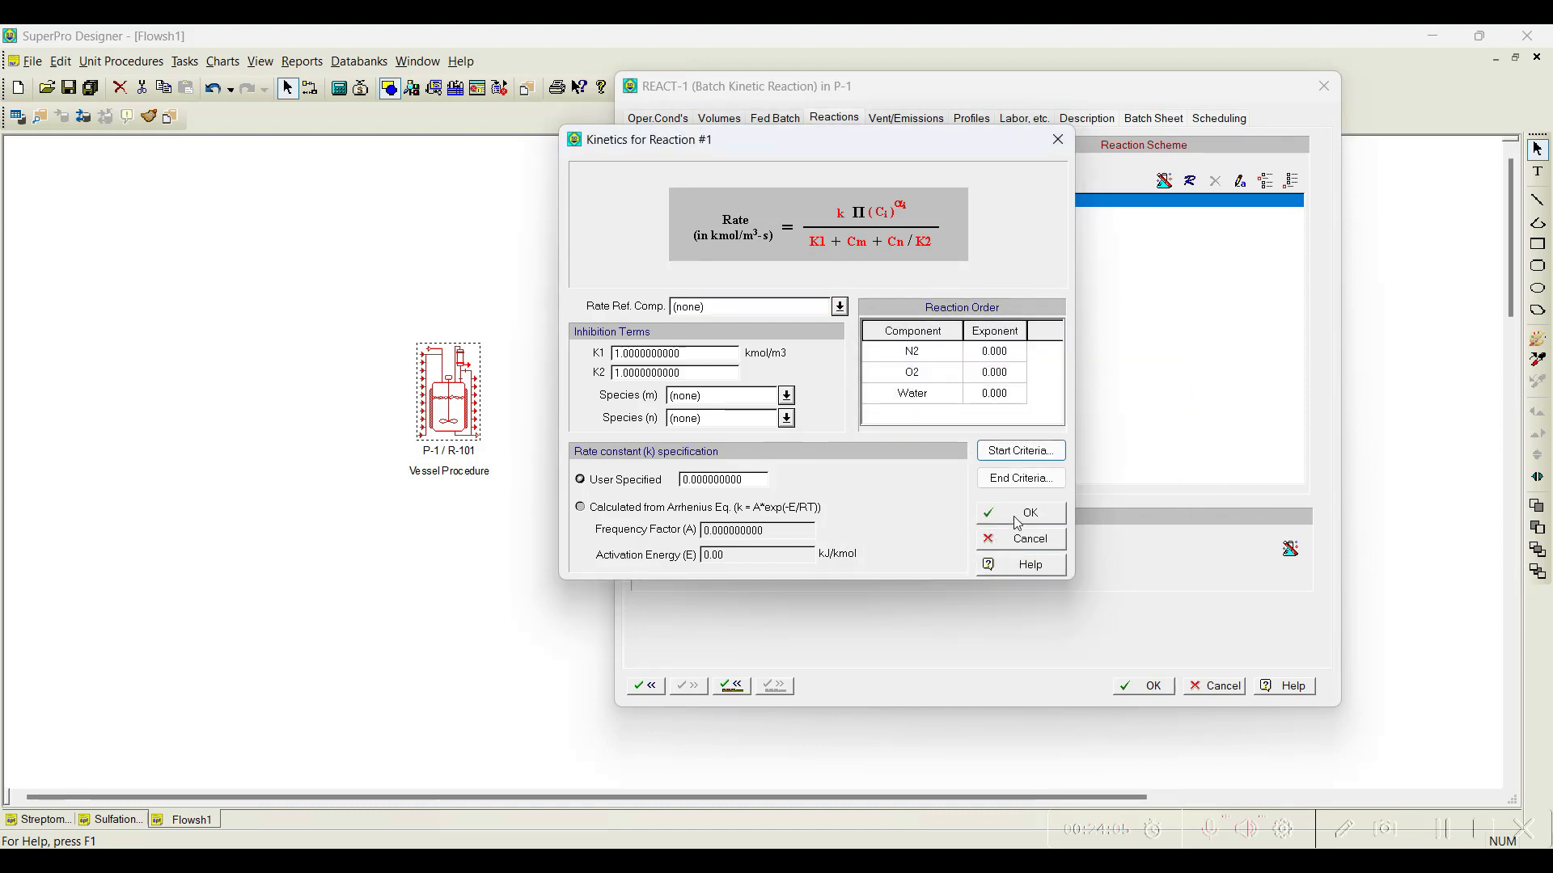
left_click(1031, 543)
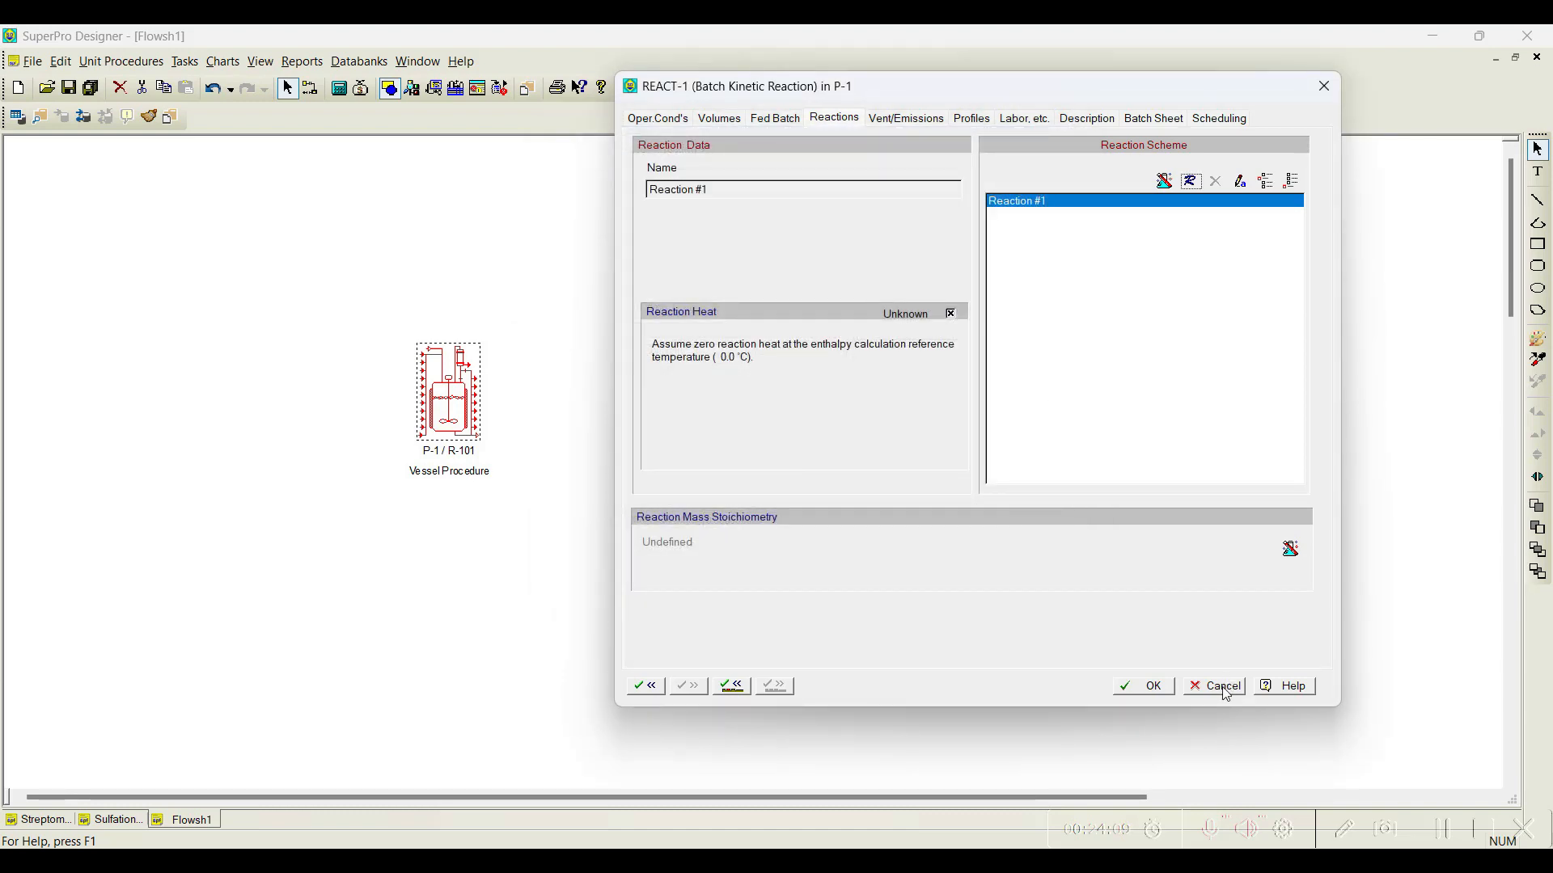
left_click(1225, 694)
- Examine the batch kinetic fermentation's operating conditions, fed-batch options and the stoichiometry balance of Fermentation #1
right_click(466, 389)
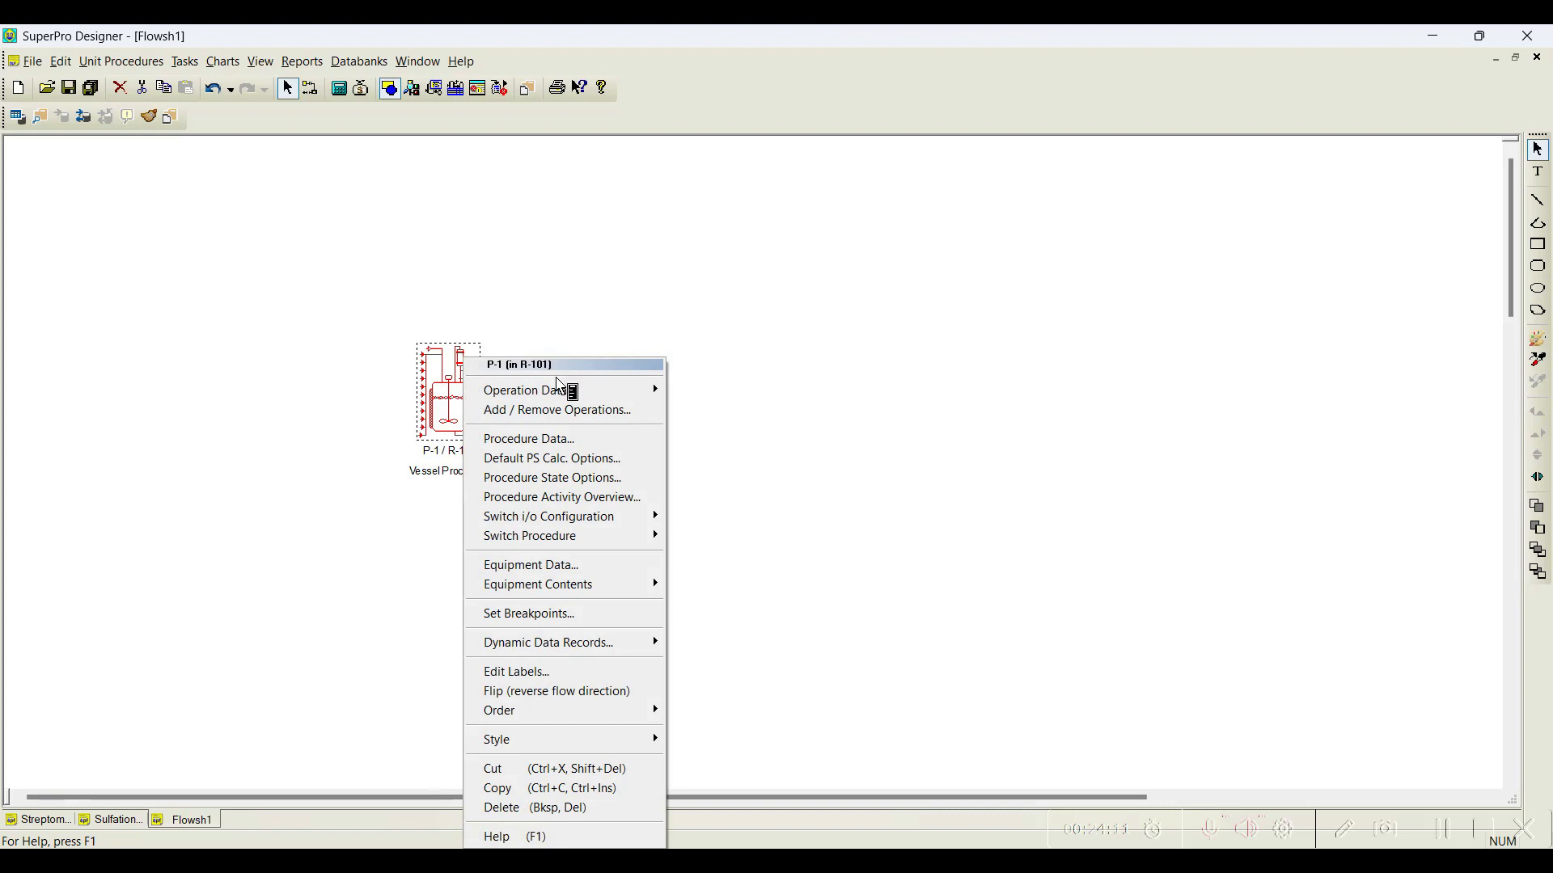
mouse_move(562, 390)
left_click(763, 394)
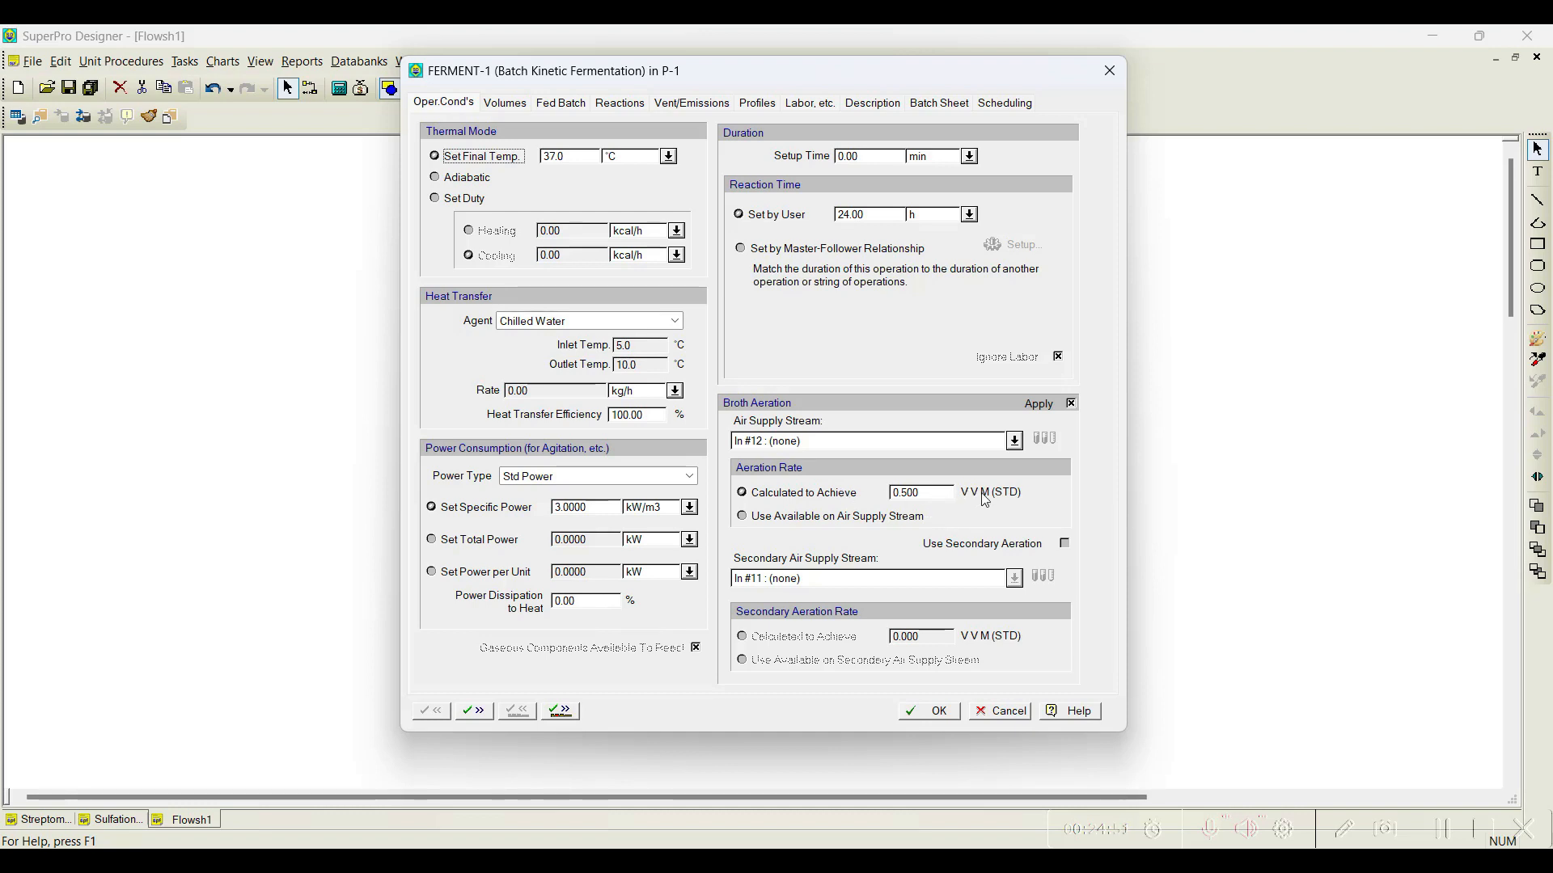
left_click(580, 106)
left_click(621, 102)
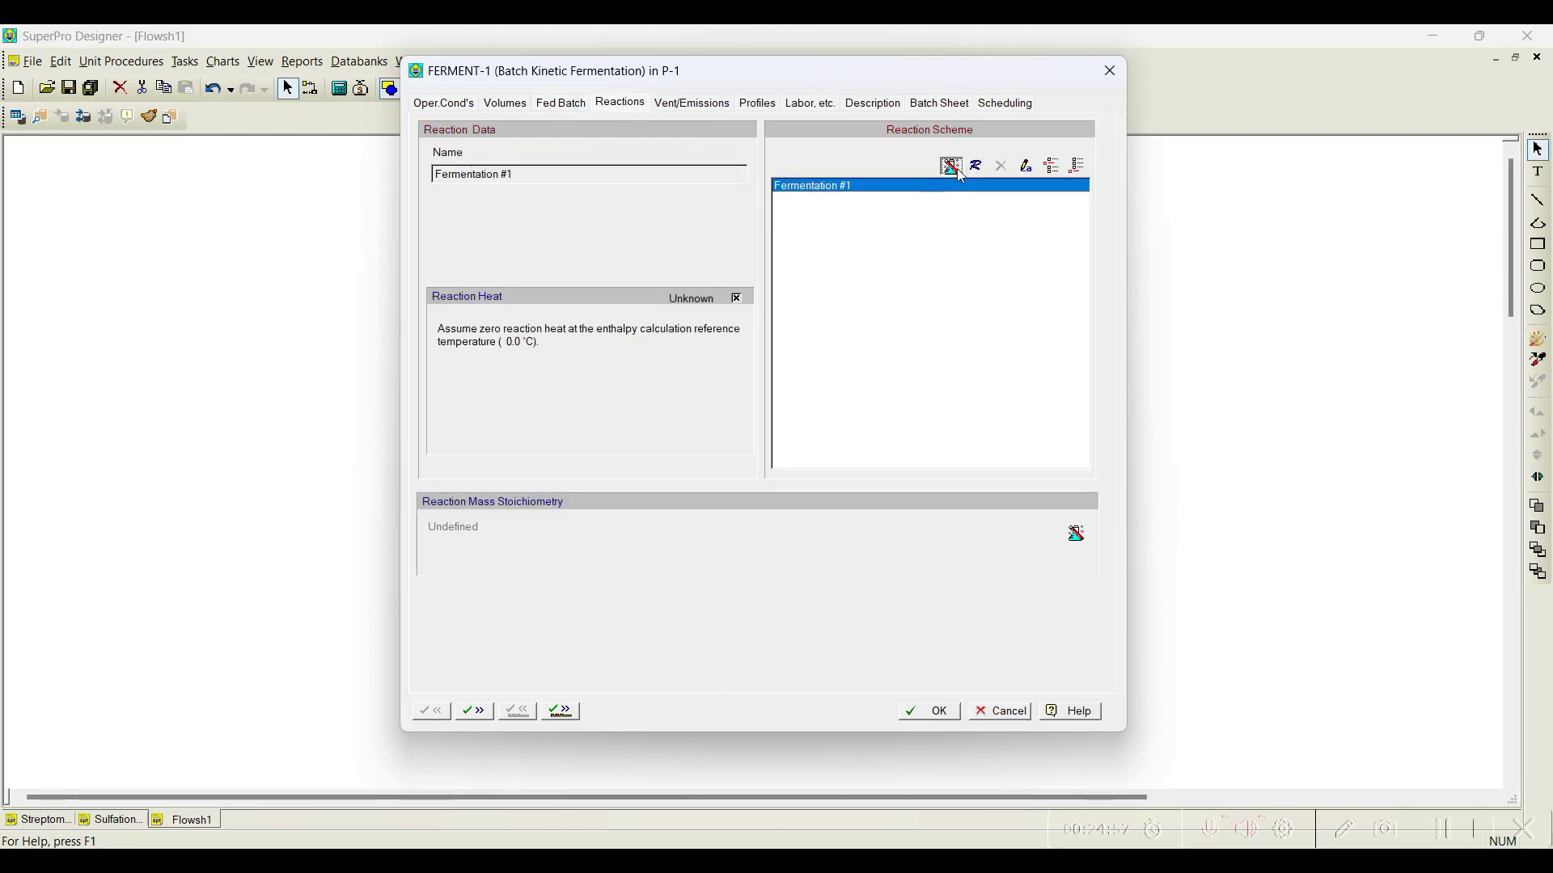
left_click(951, 167)
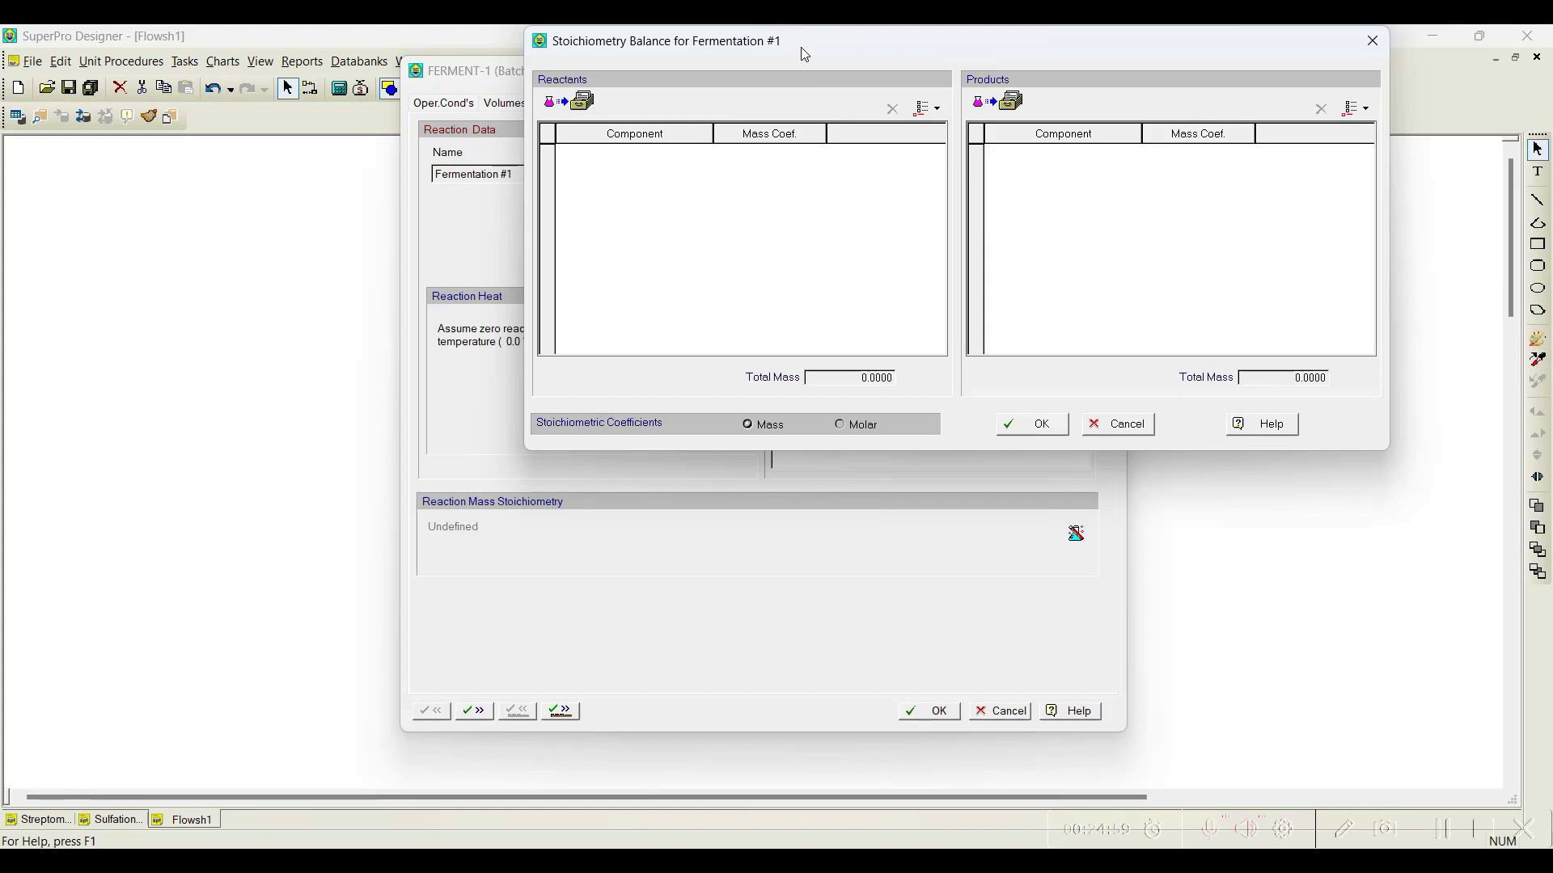
left_click(1044, 424)
- Review the kinetic rate expression and terms of Fermentation #1, then leave the fermentation's data
left_click(977, 168)
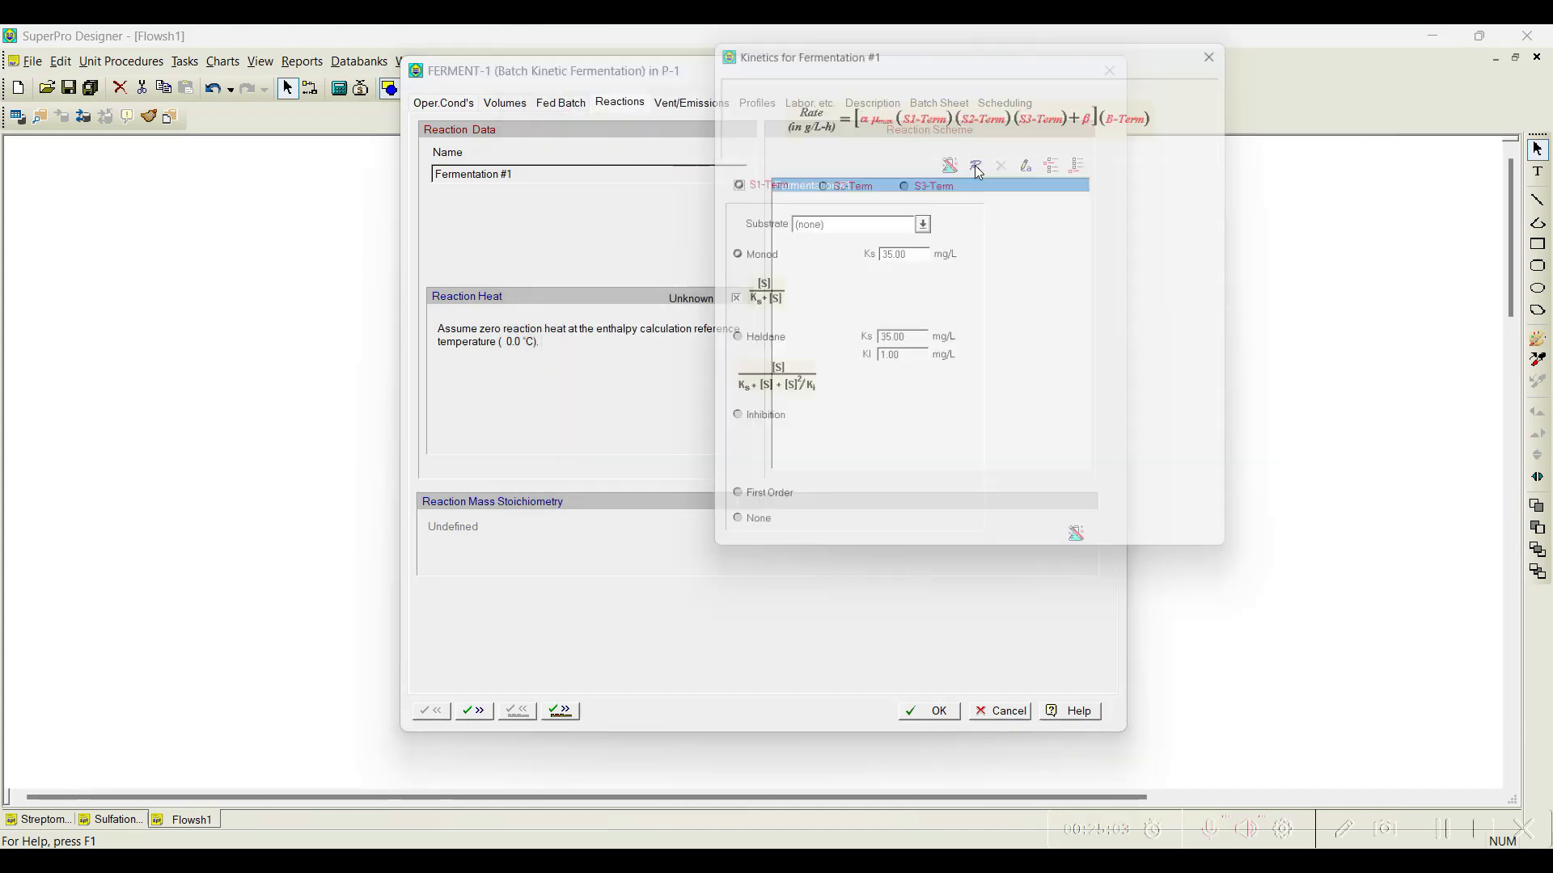
left_click_drag(938, 50, 568, 148)
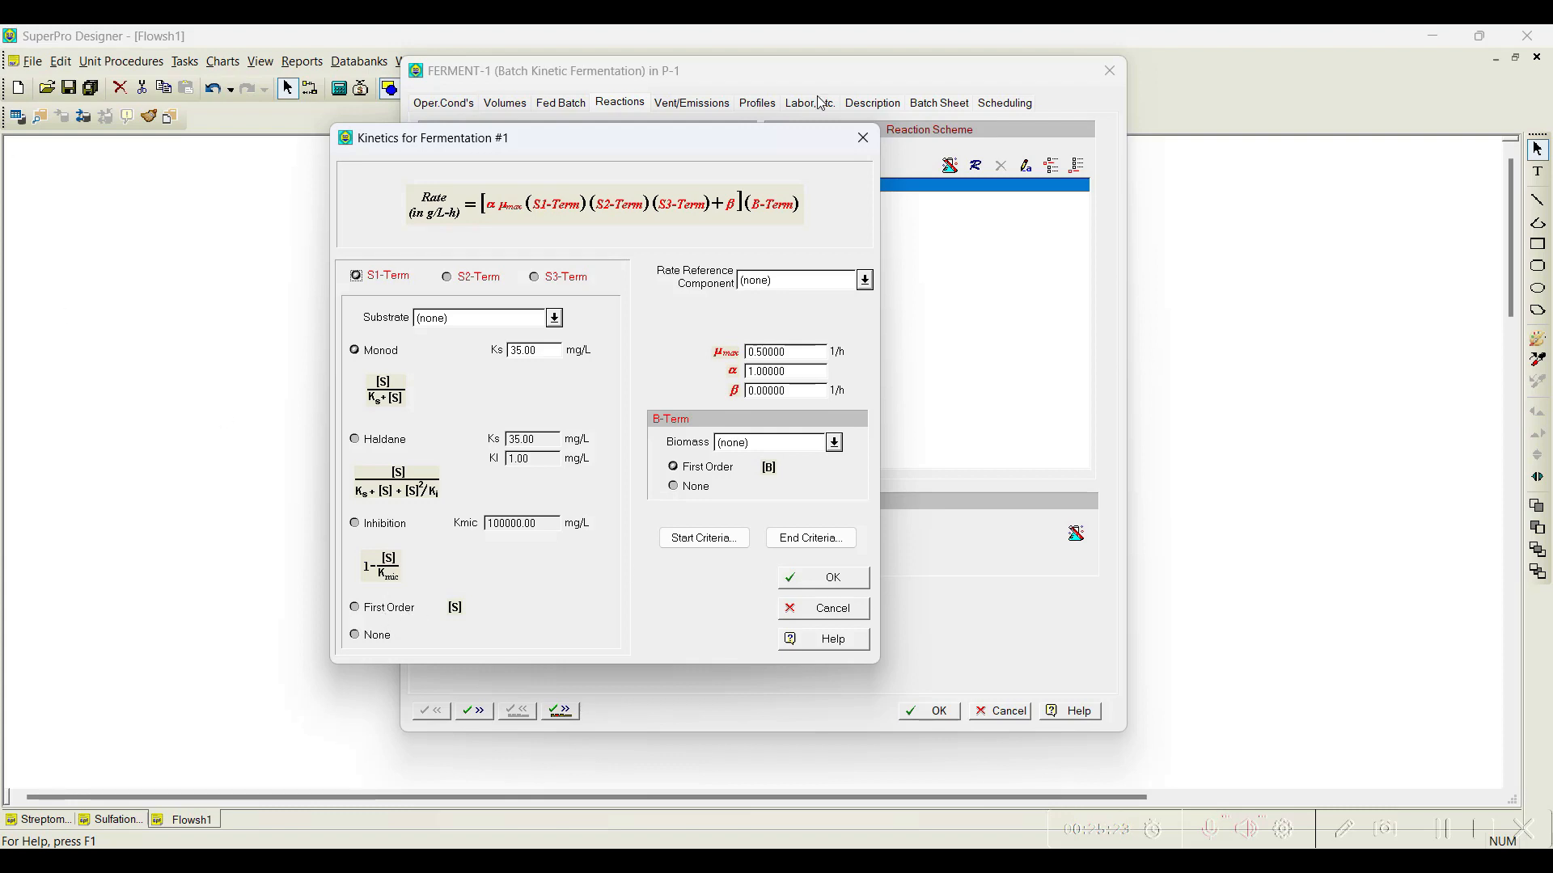
left_click_drag(602, 134, 1070, 131)
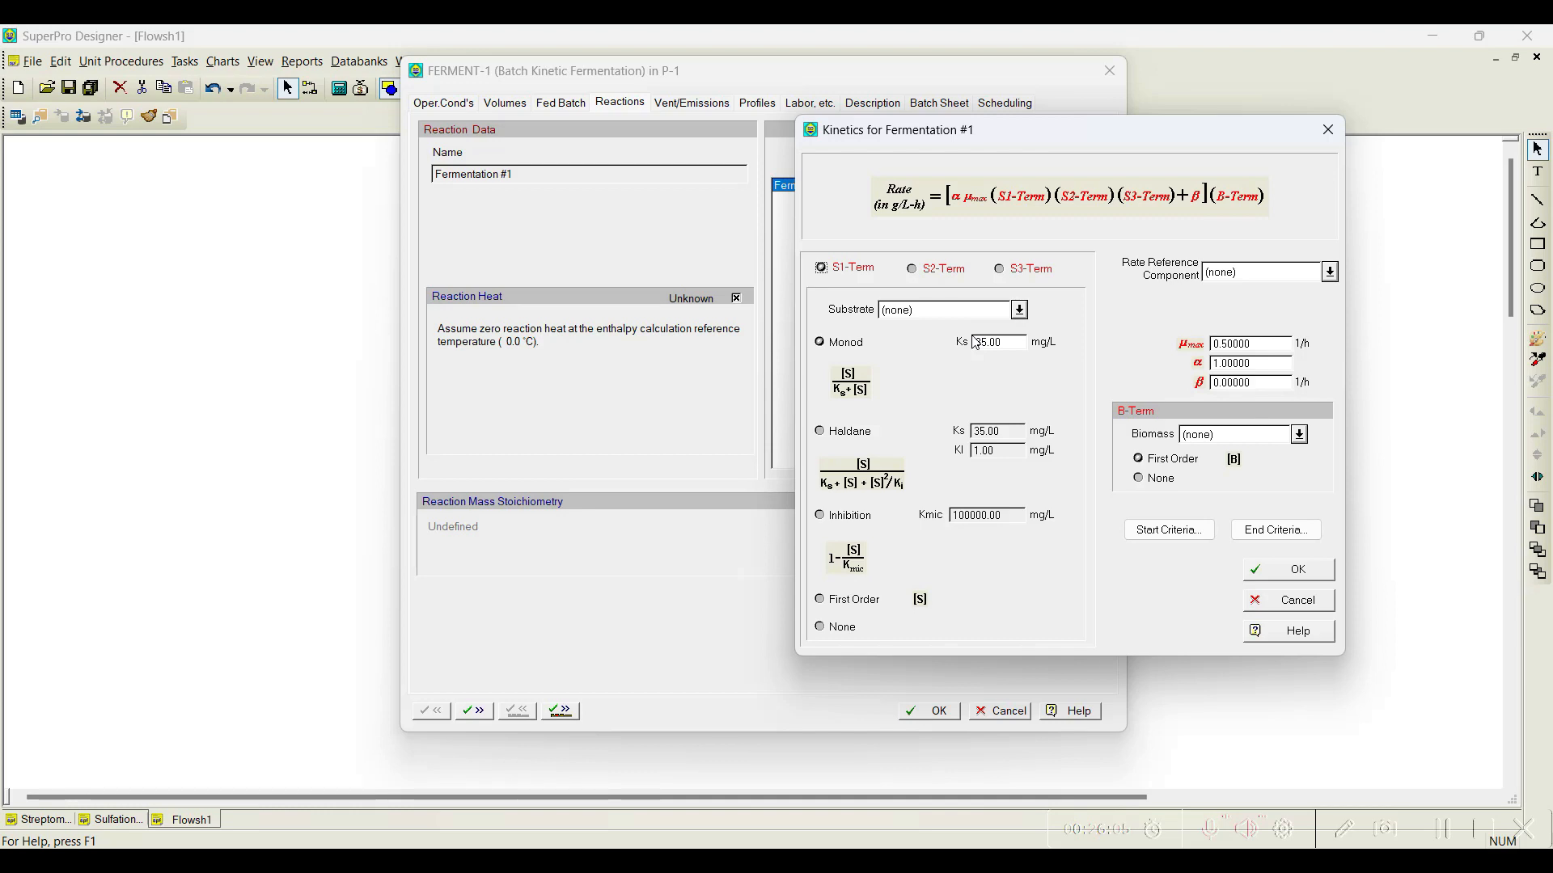
left_click(1290, 571)
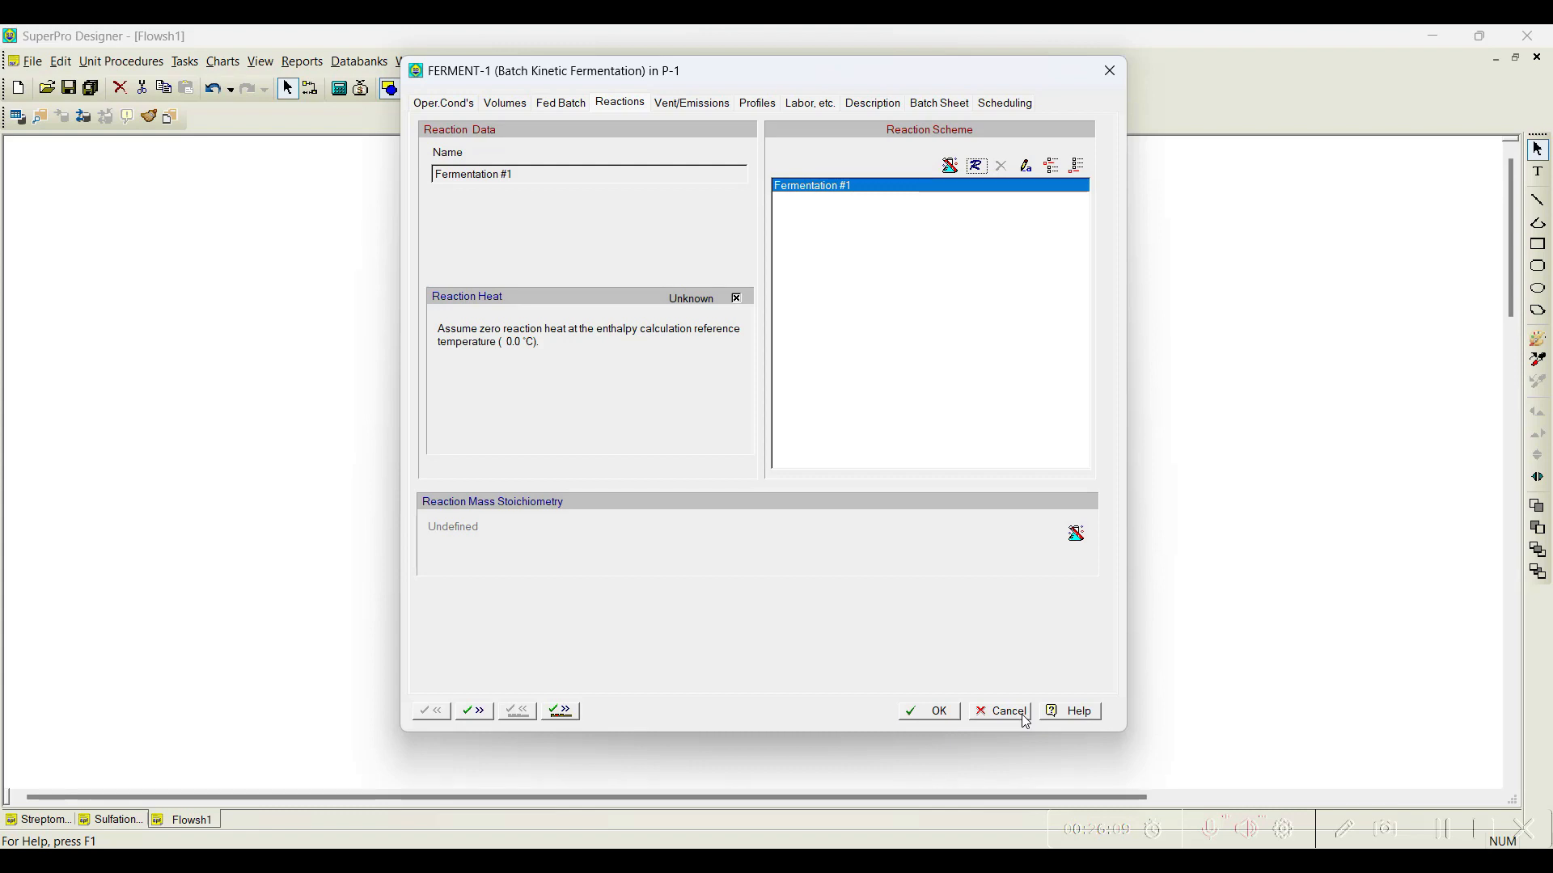
left_click(1026, 722)
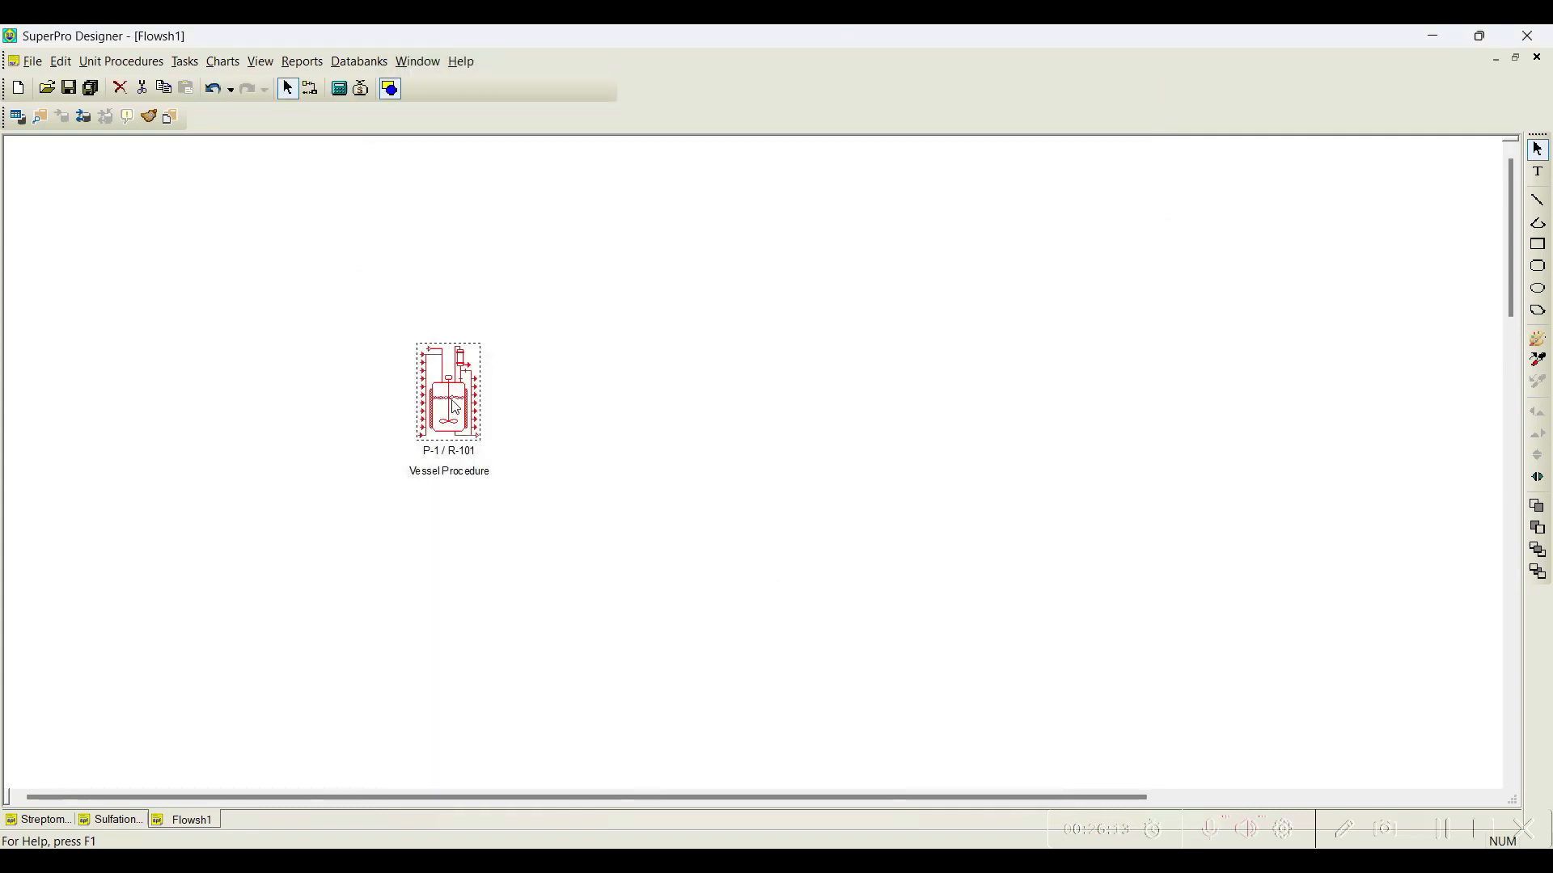
- Add Ferment (Stoichiometric) and React (Stoichiometric) operations to the end of the reactor's operation sequence
right_click(453, 358)
left_click(517, 410)
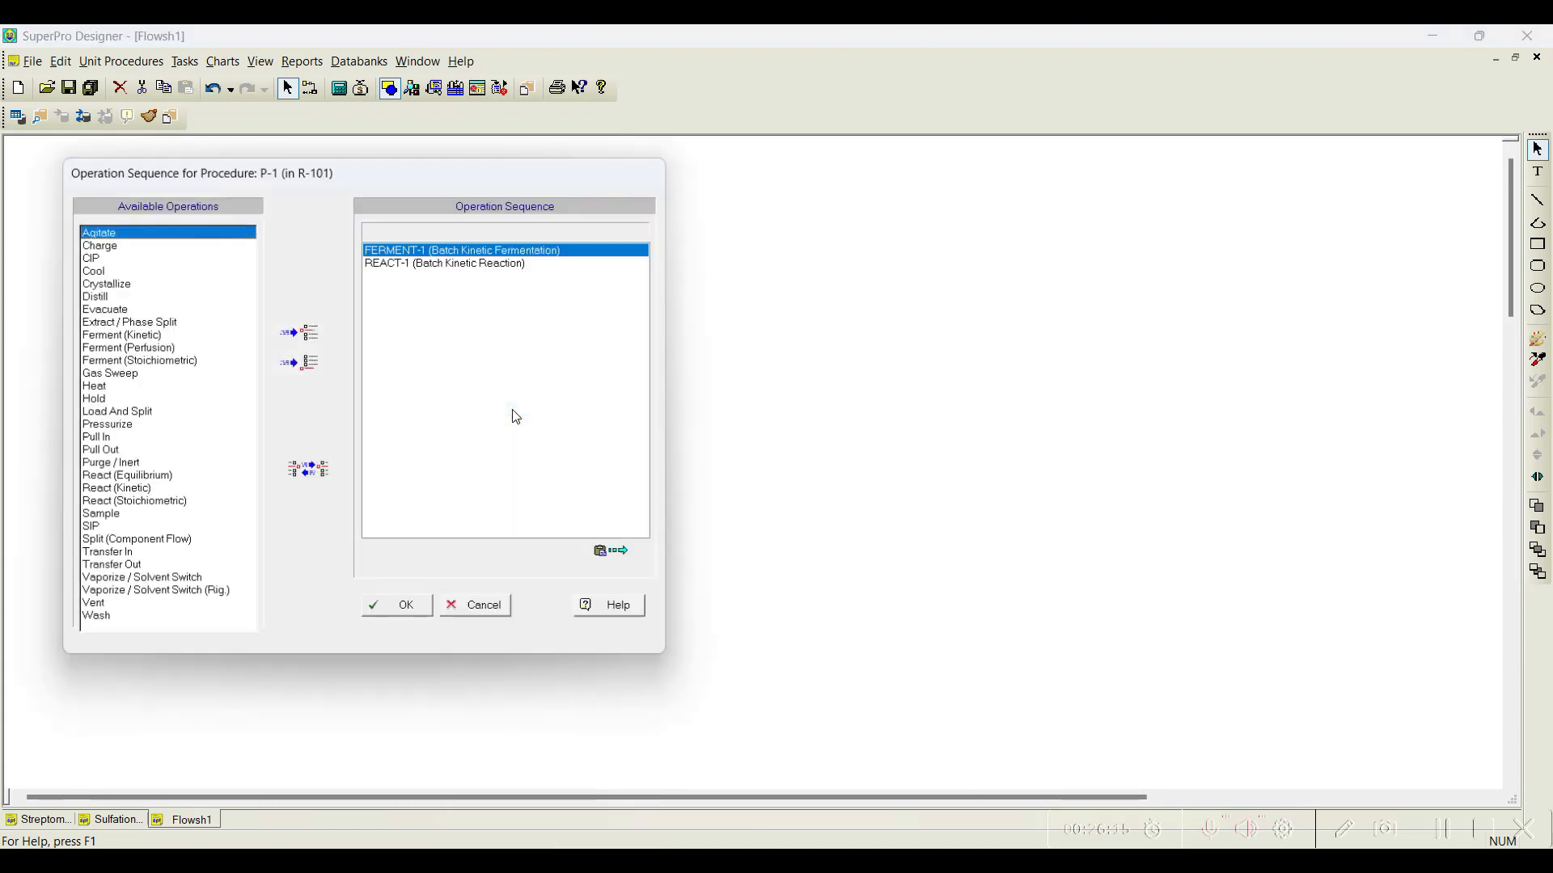
left_click_drag(305, 181, 715, 108)
left_click(582, 303)
left_click(714, 305)
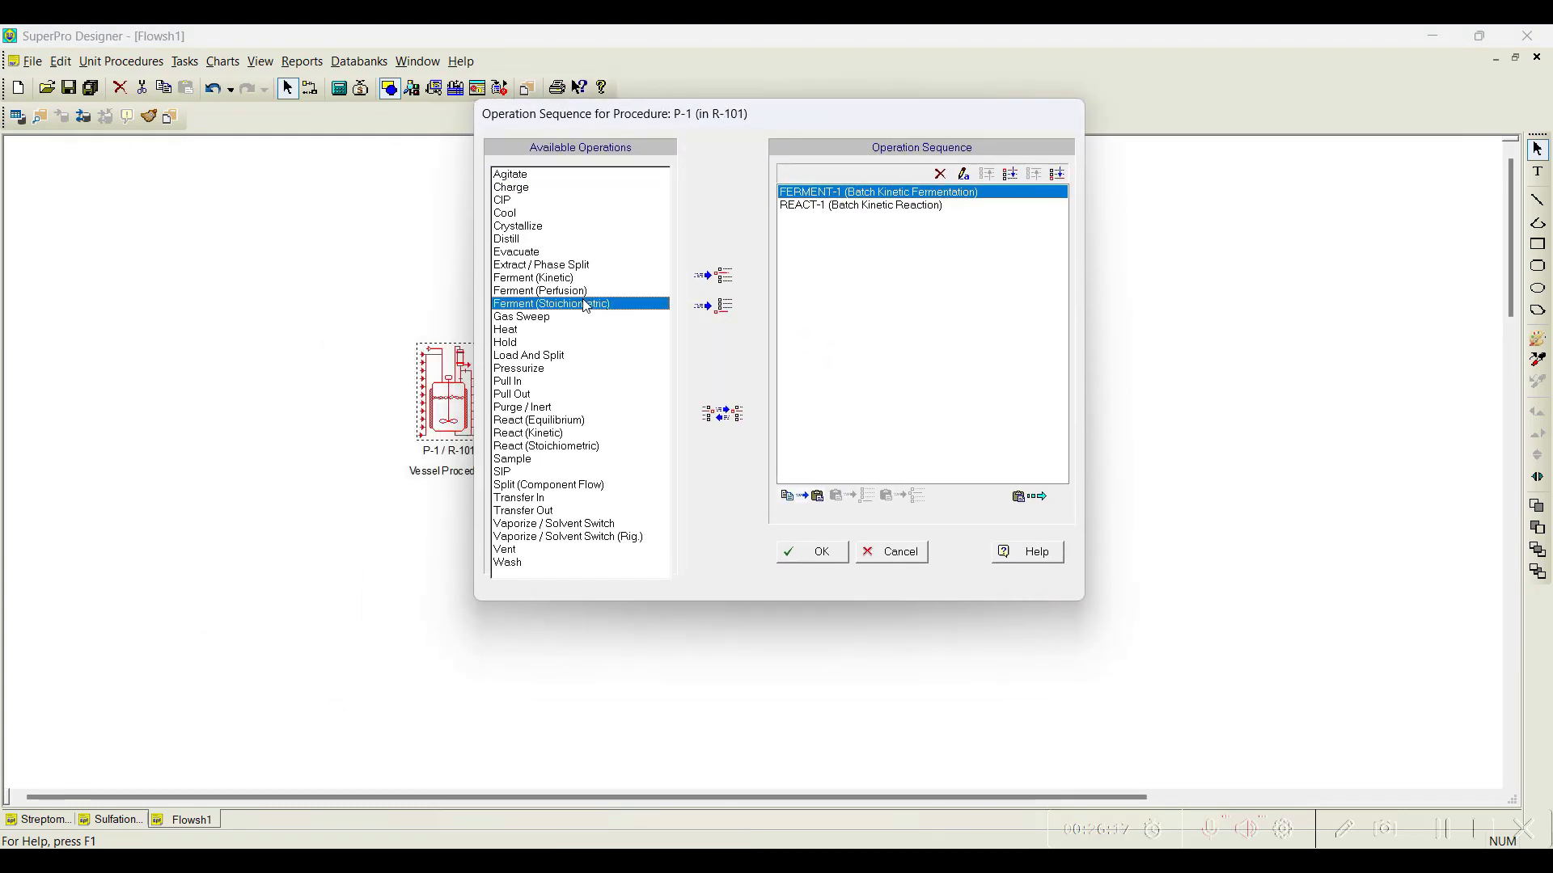
left_click(562, 446)
left_click(714, 306)
left_click(827, 556)
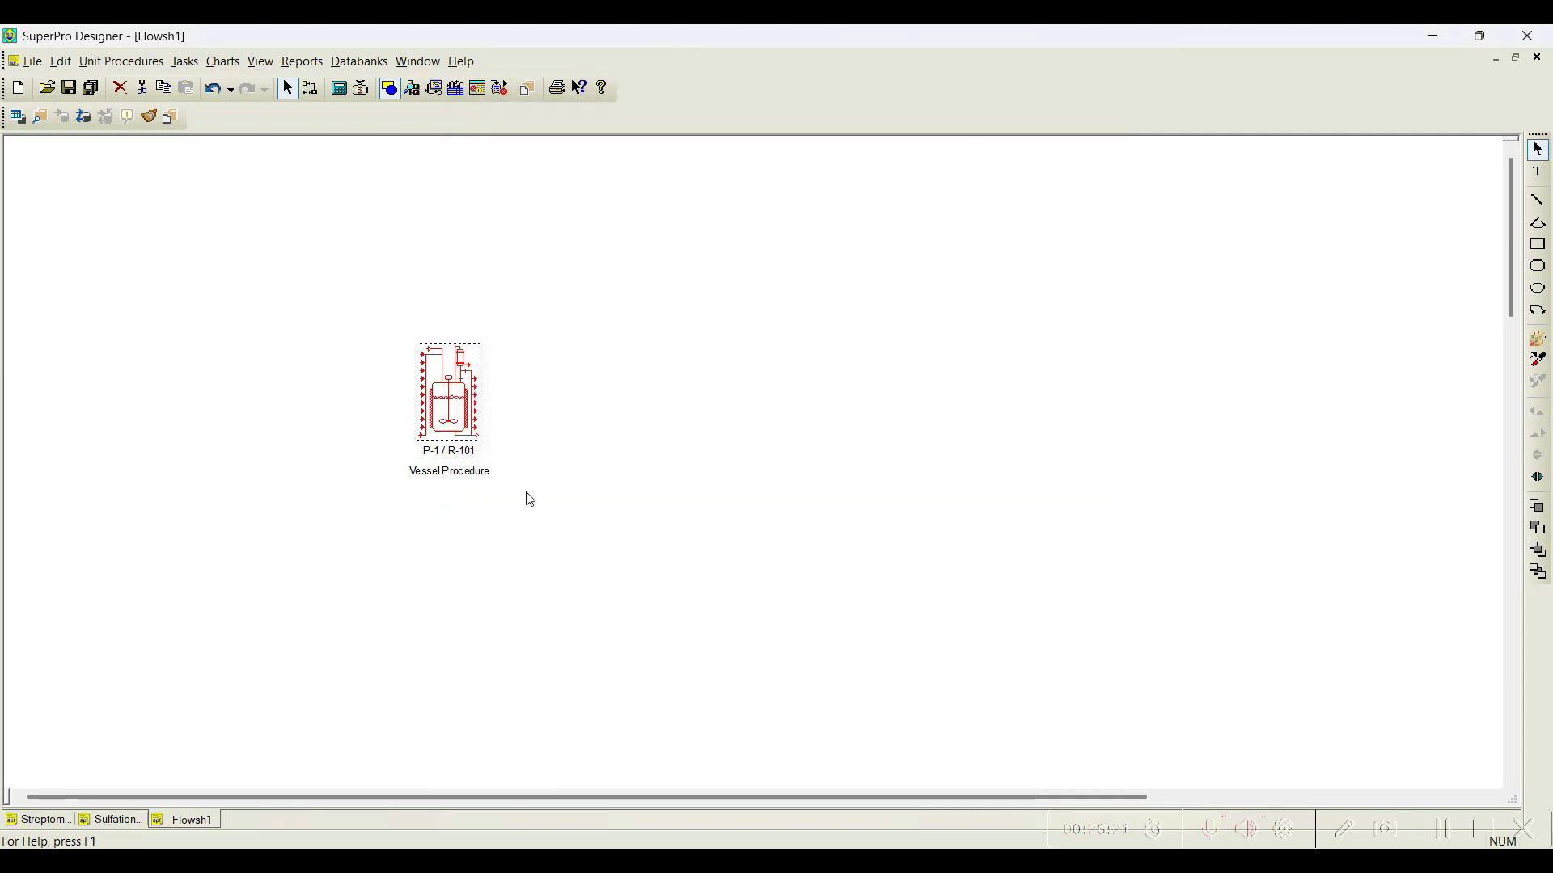
- Review the operating conditions and reaction data of the batch stoichiometric reaction REACT-2, then leave it without changes
right_click(431, 358)
mouse_move(589, 404)
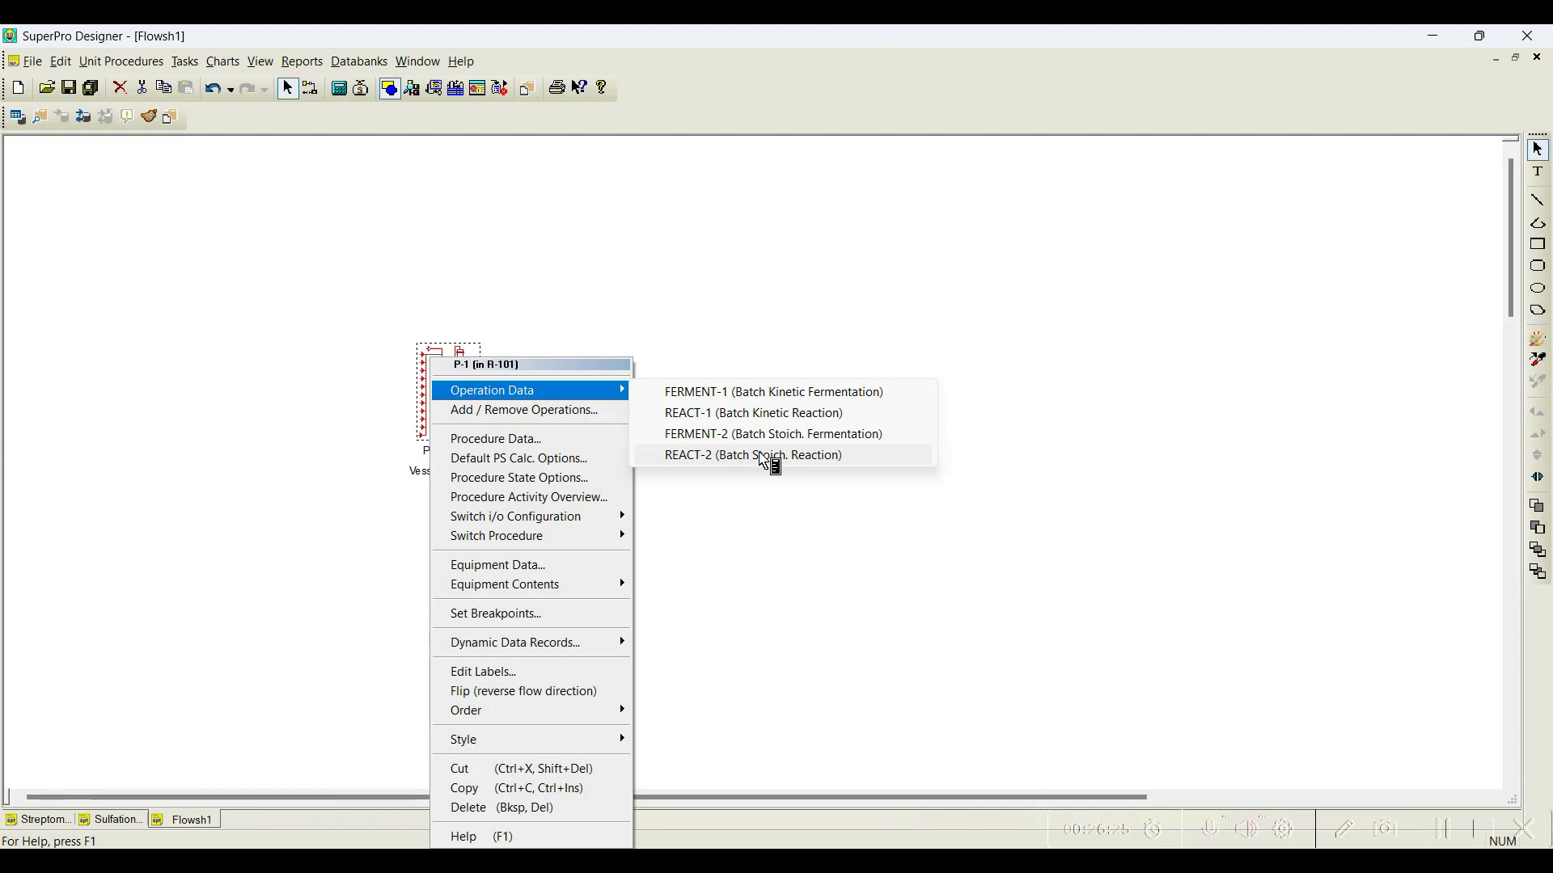
left_click(765, 457)
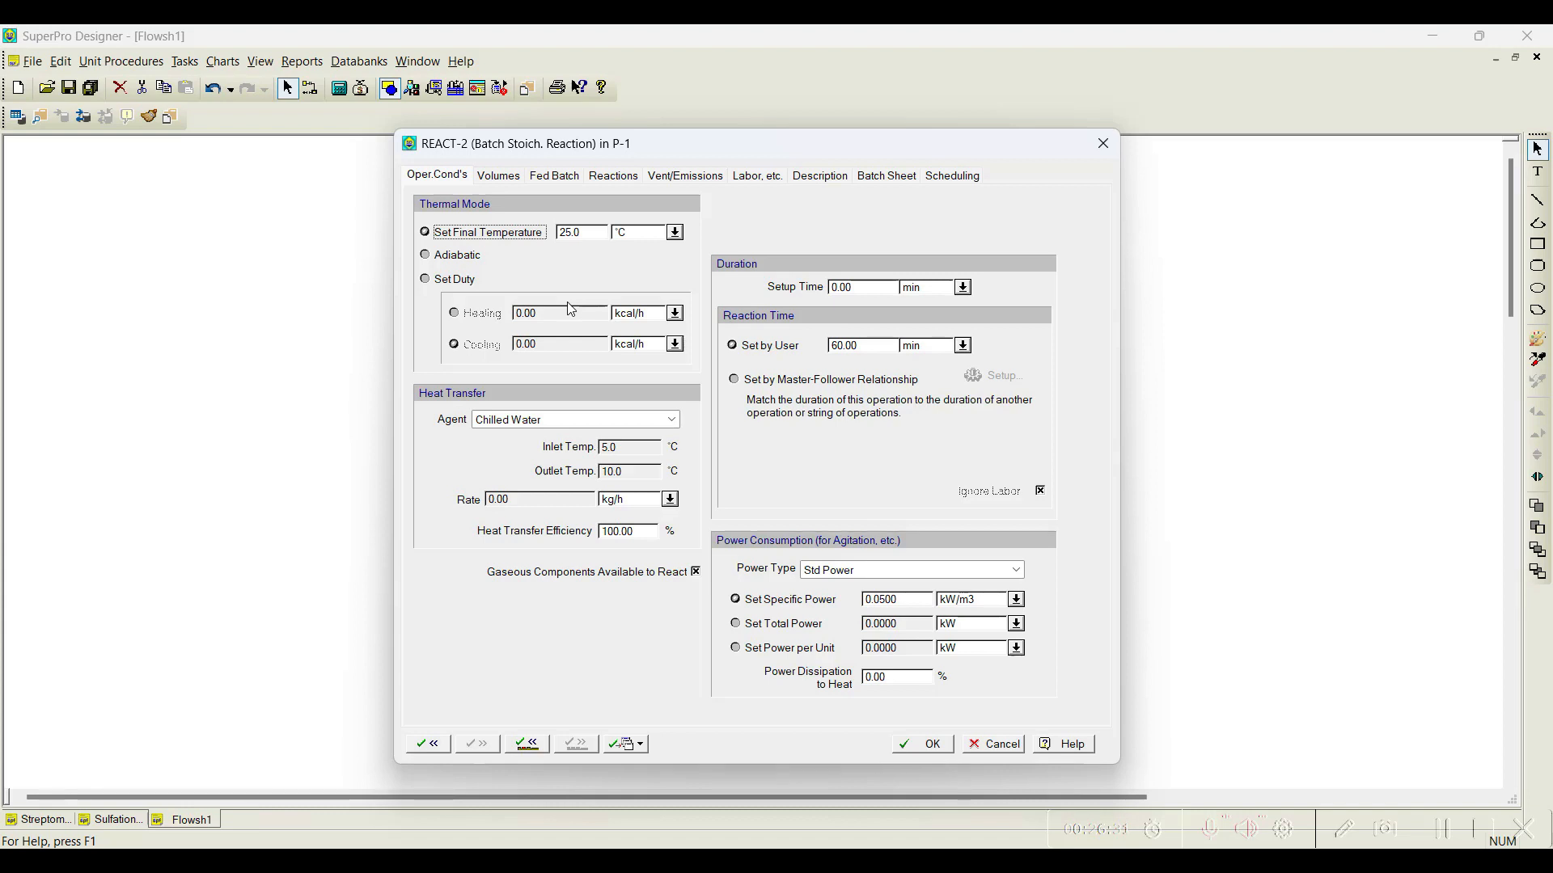
left_click(628, 178)
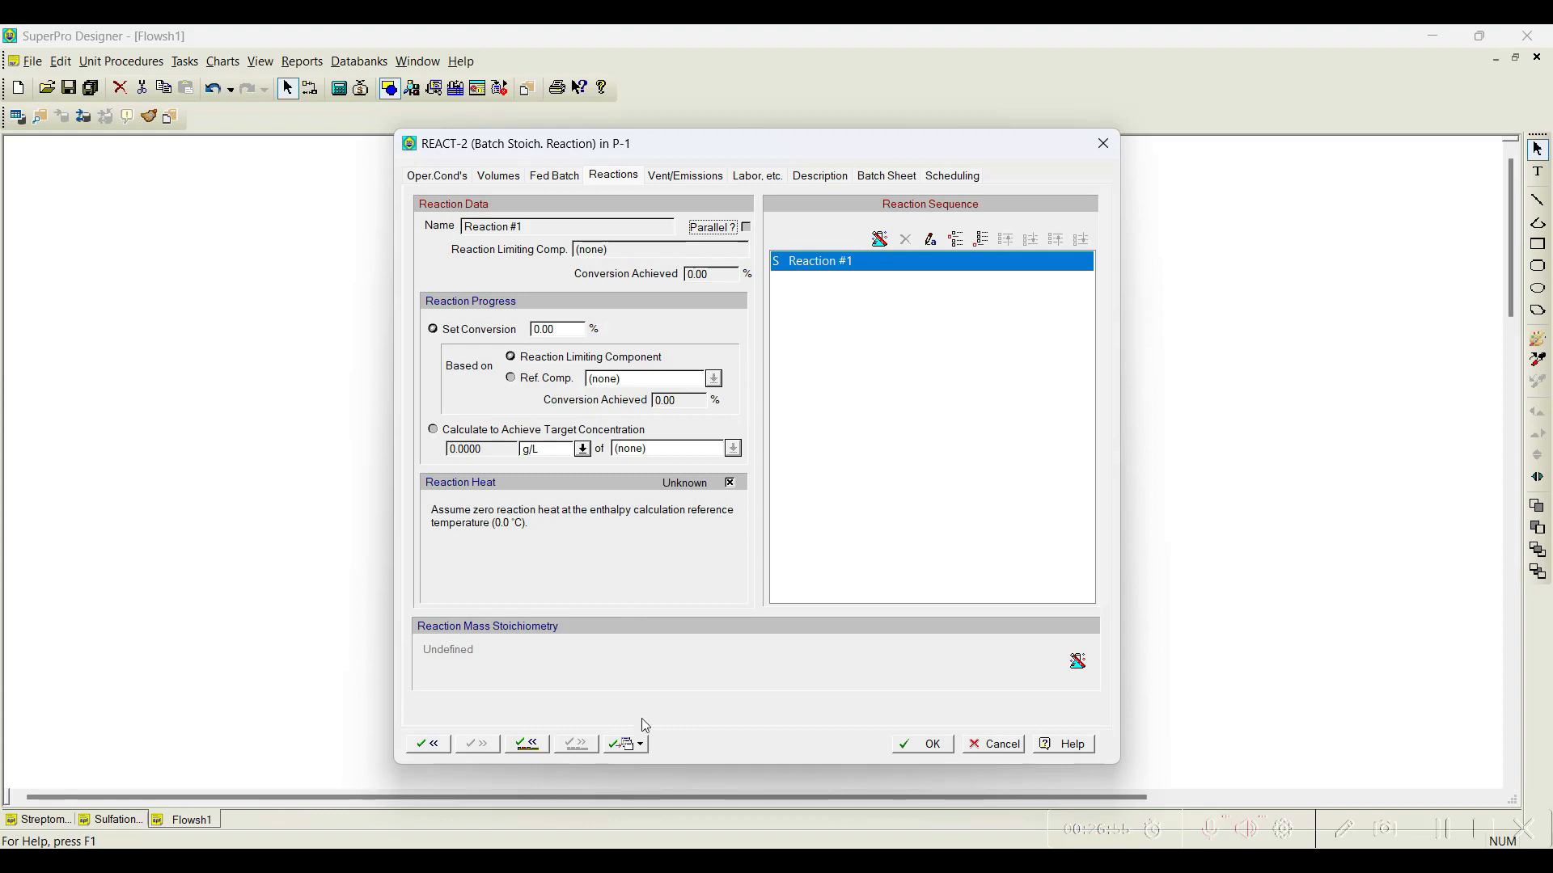
left_click(974, 745)
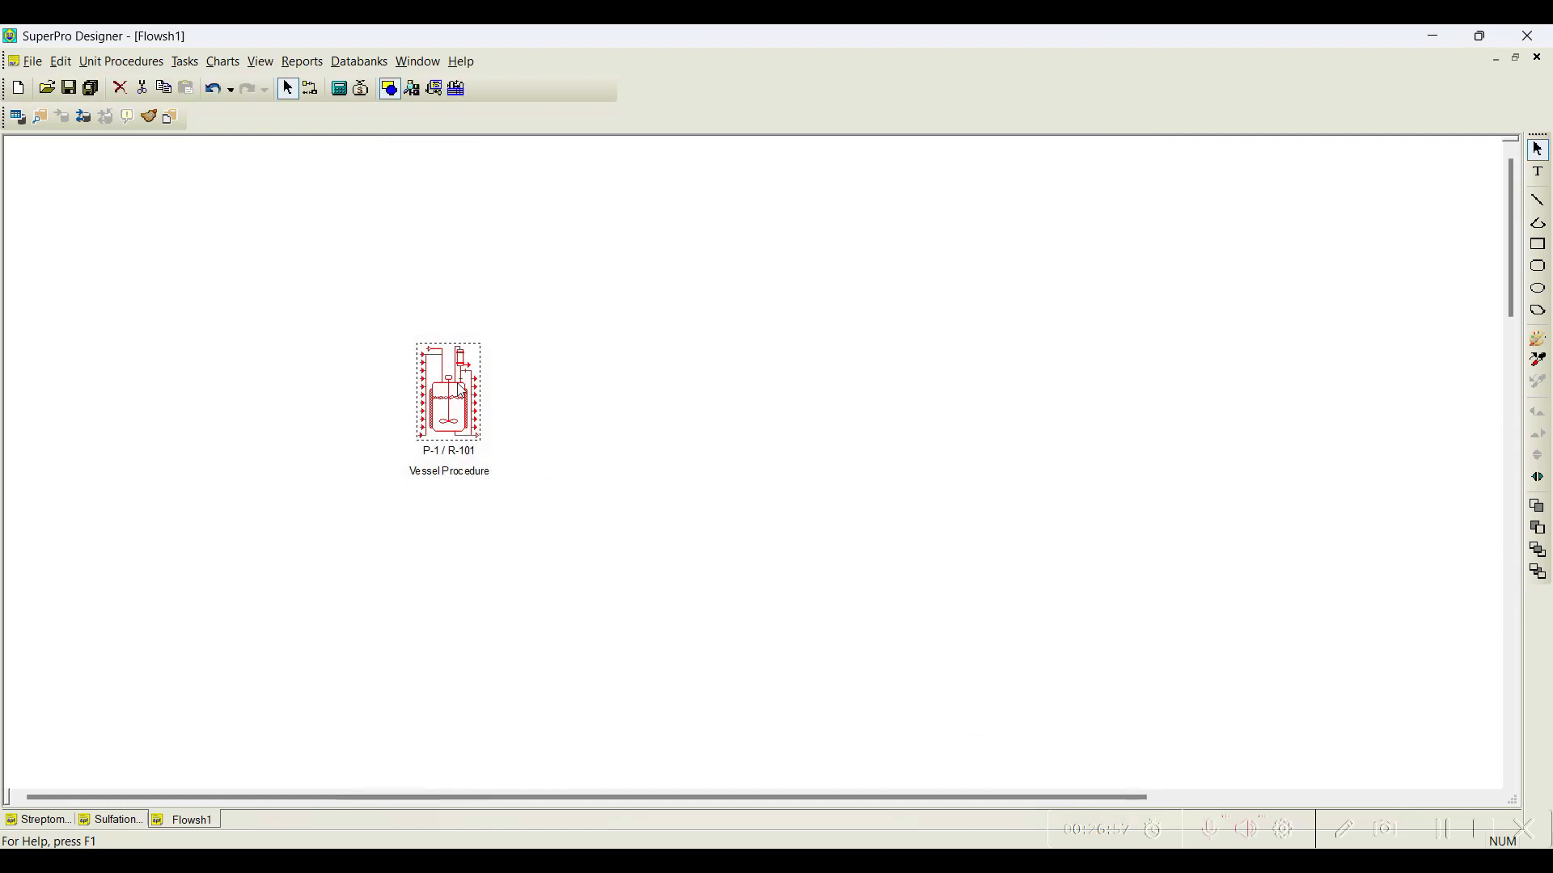
- Examine the reaction data and operating conditions of the batch stoichiometric fermentation FERMENT-2, then leave it without changes
right_click(459, 358)
mouse_move(647, 392)
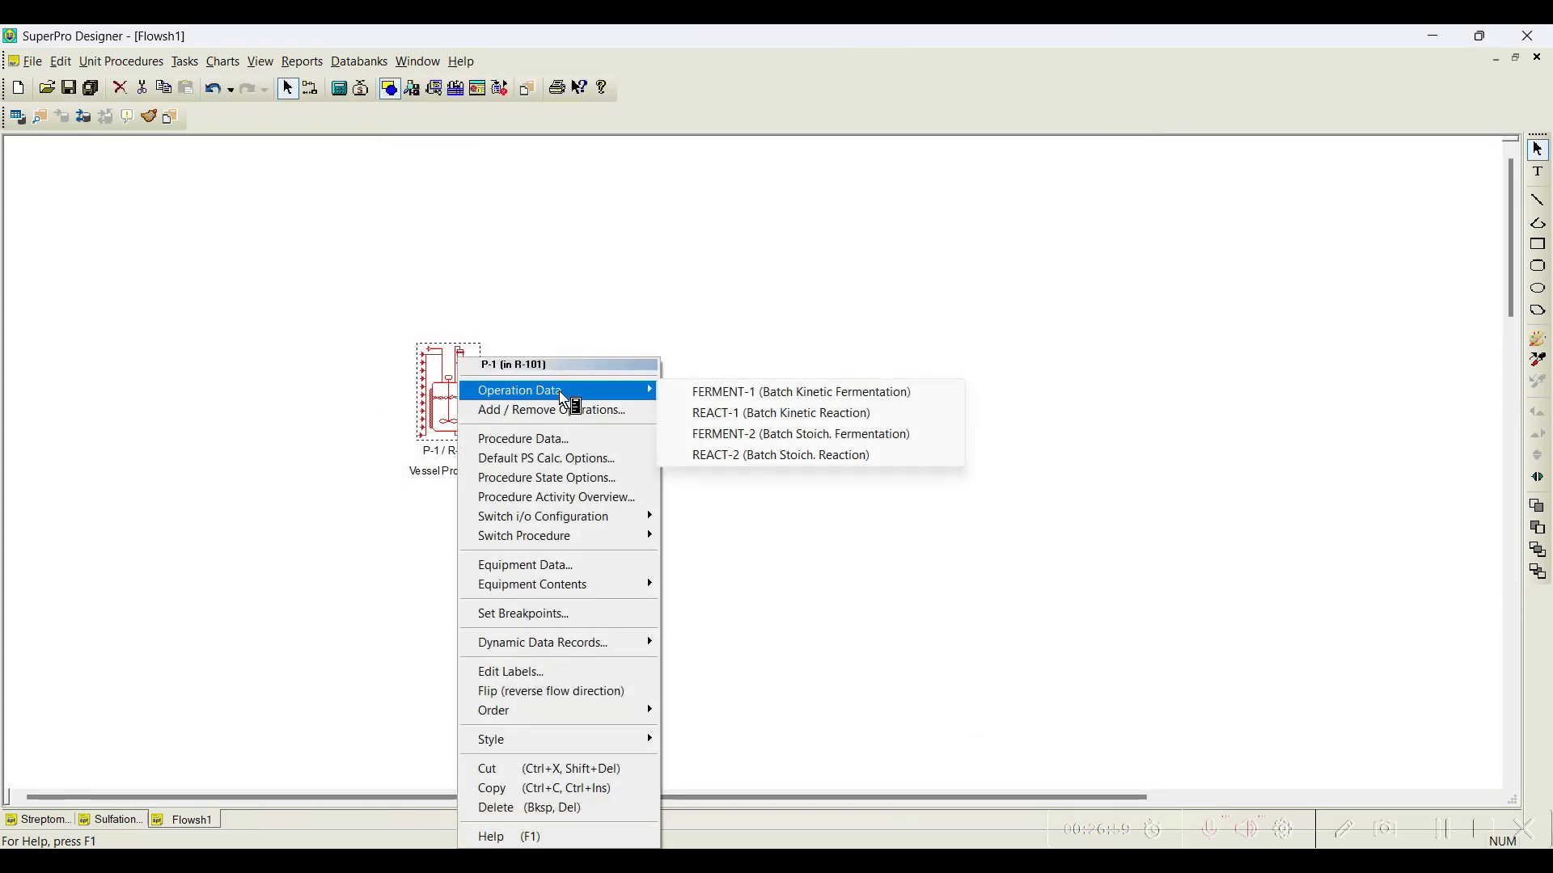
left_click(778, 433)
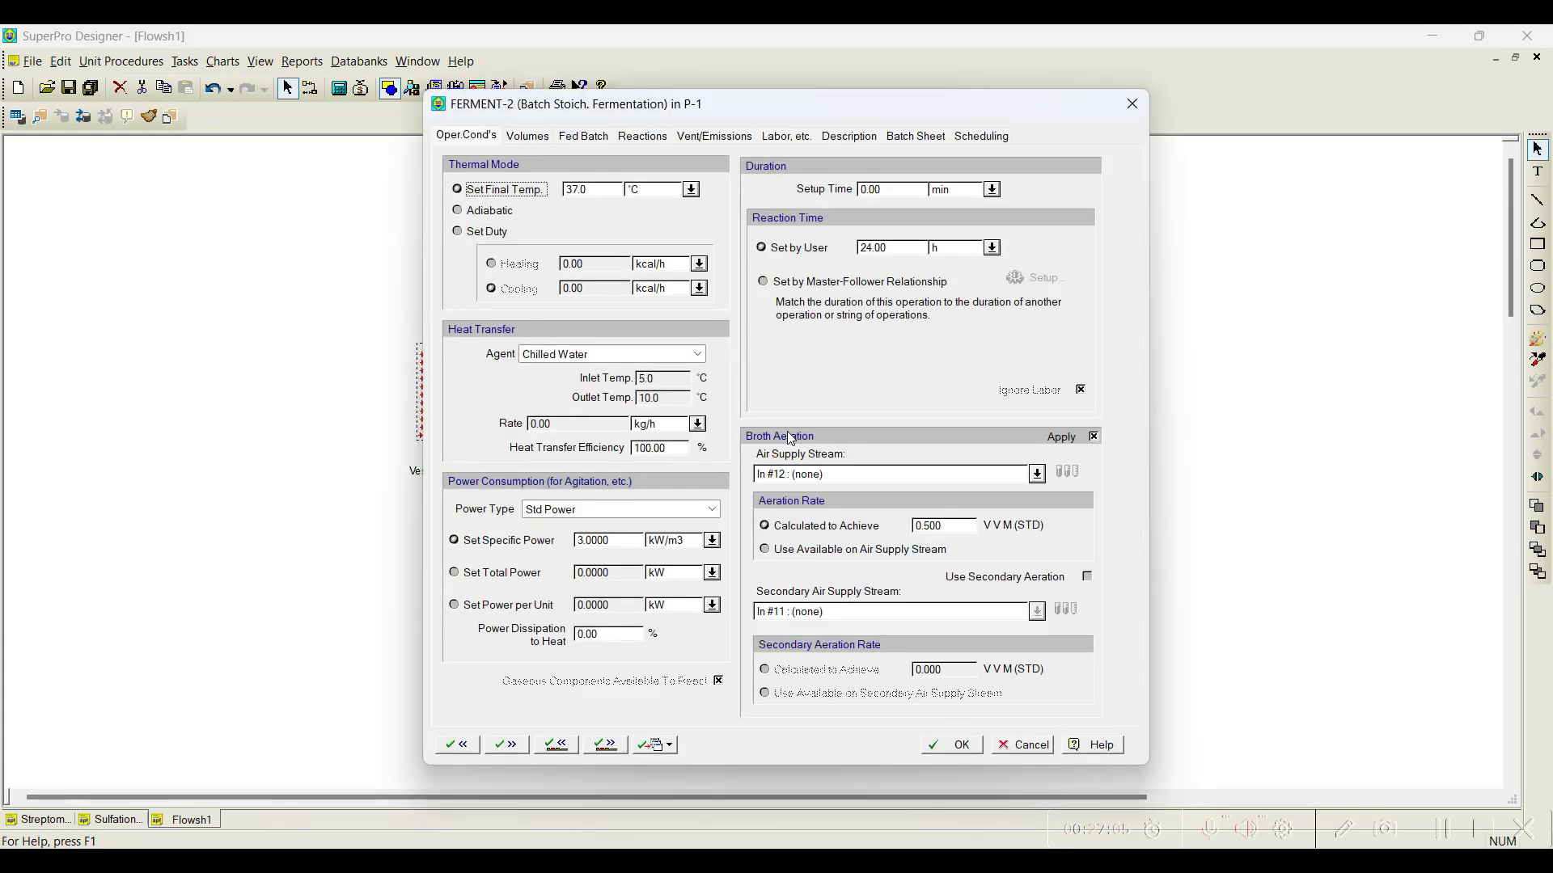
left_click(661, 137)
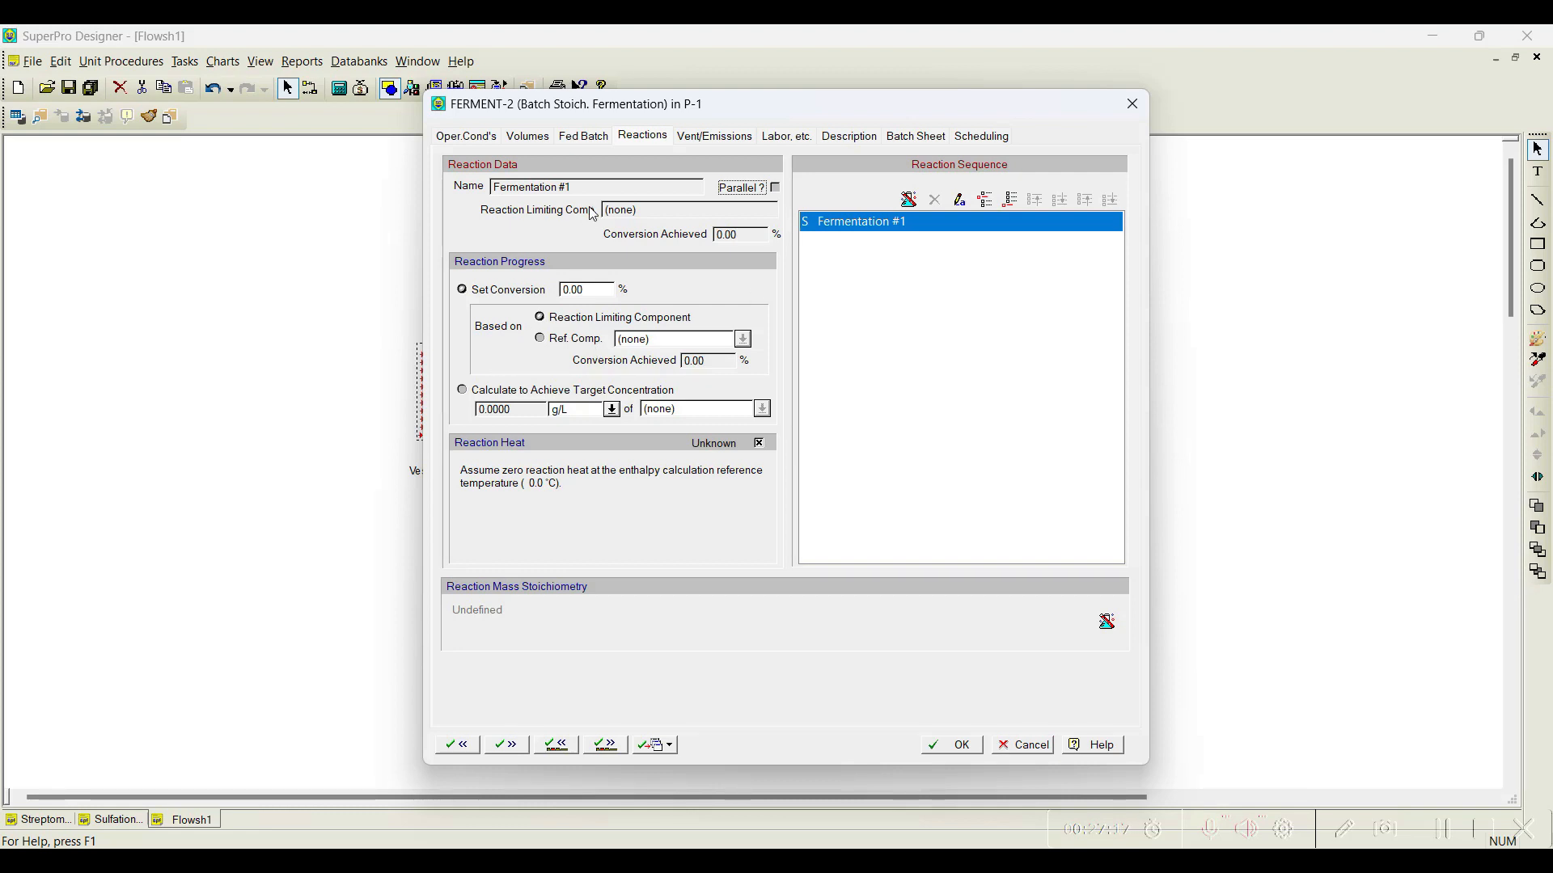
left_click(482, 138)
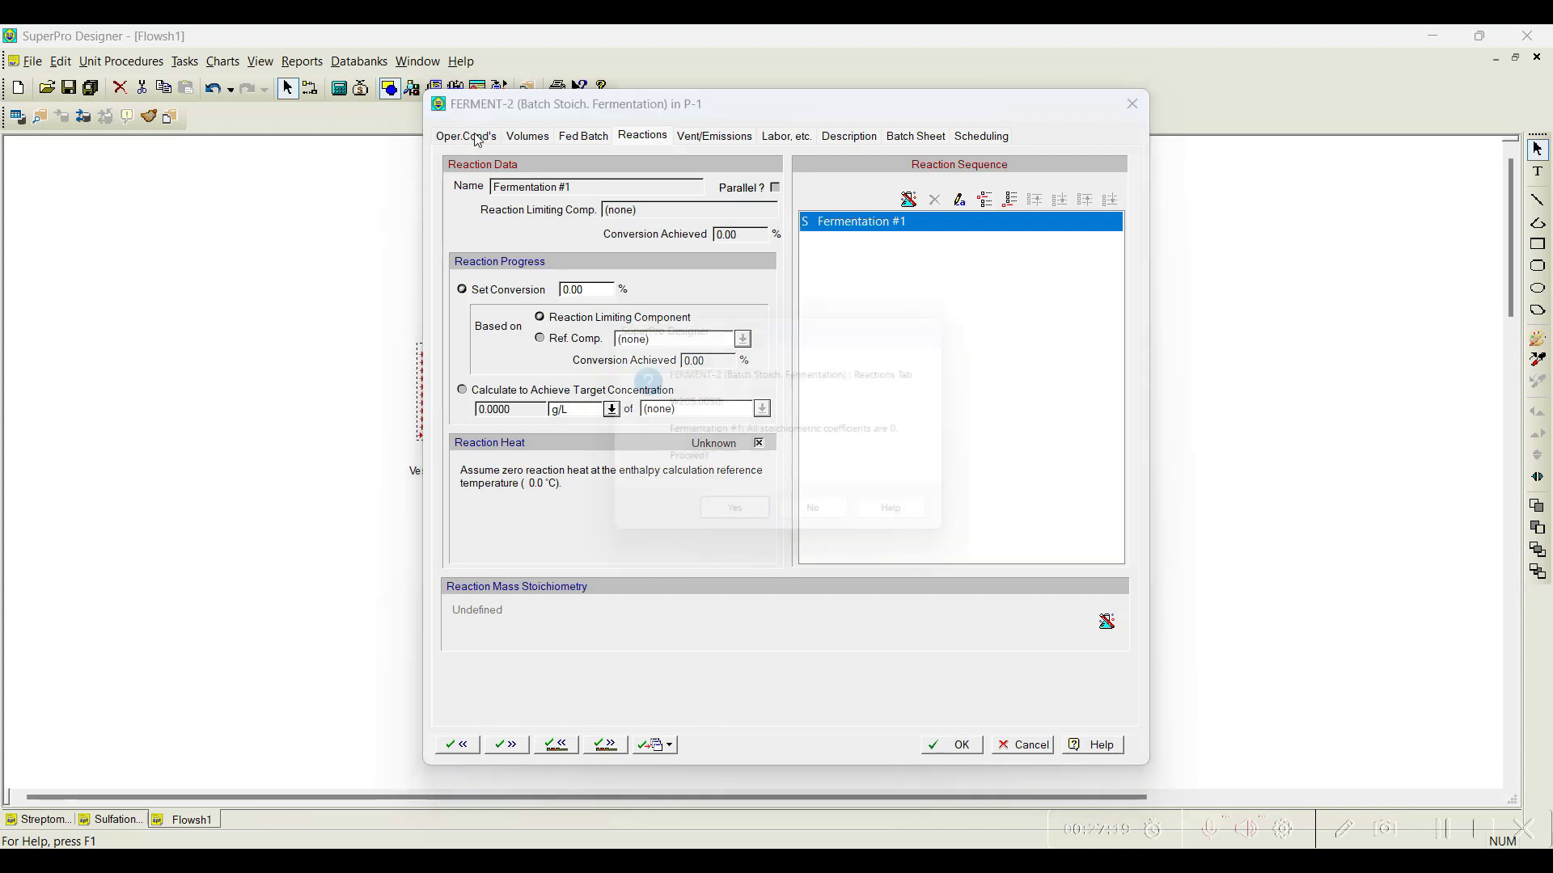
left_click(736, 523)
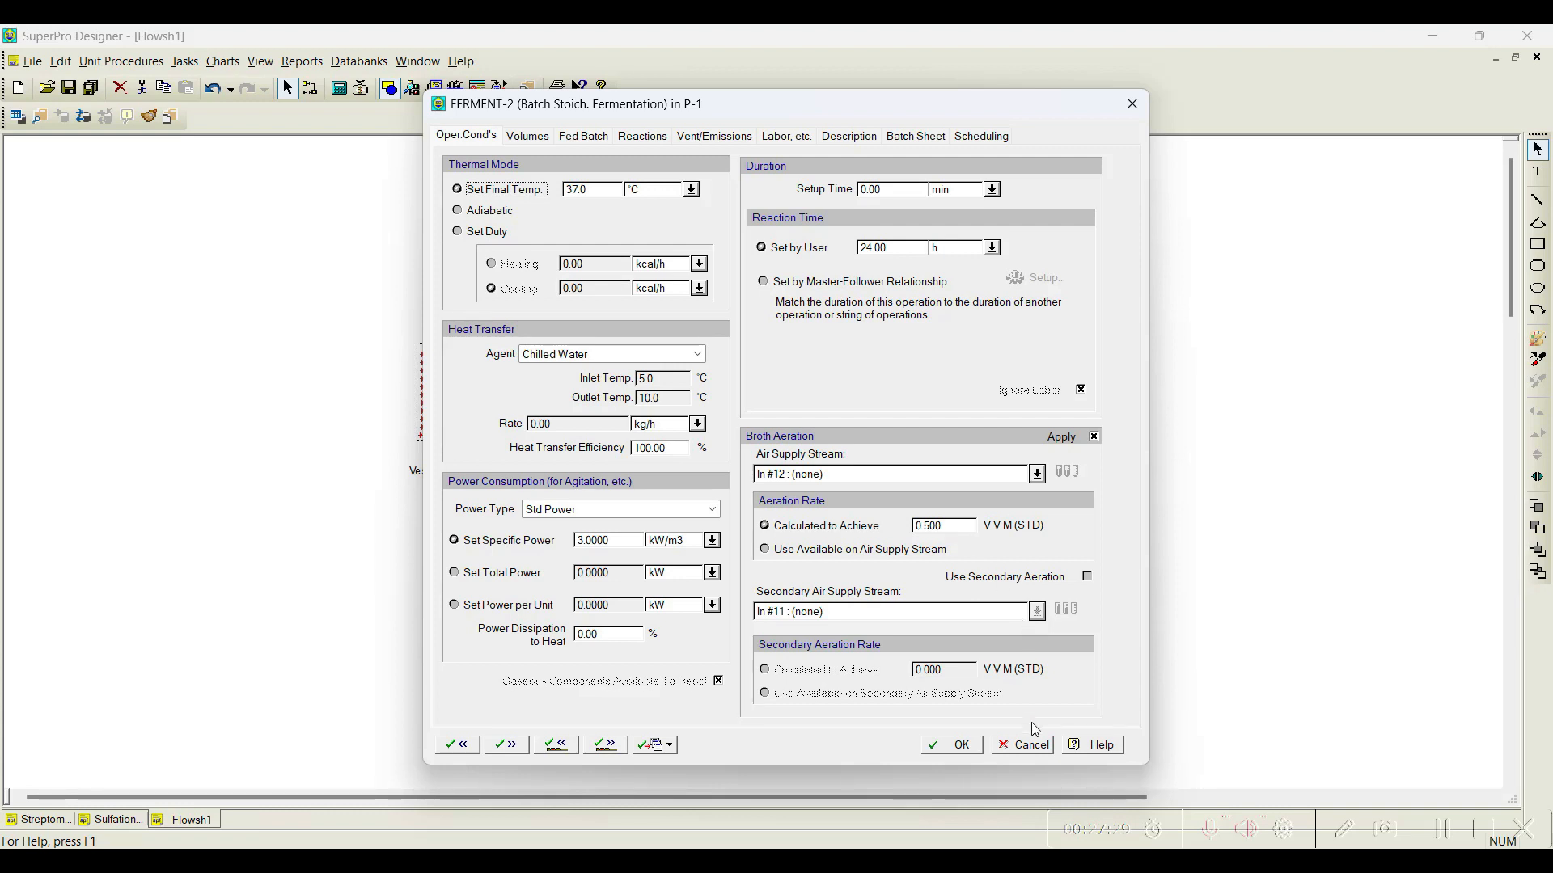
left_click(1033, 750)
- Add a Ferment (Perfusion) operation to the end of the P-1 vessel procedure's operation sequence
right_click(460, 403)
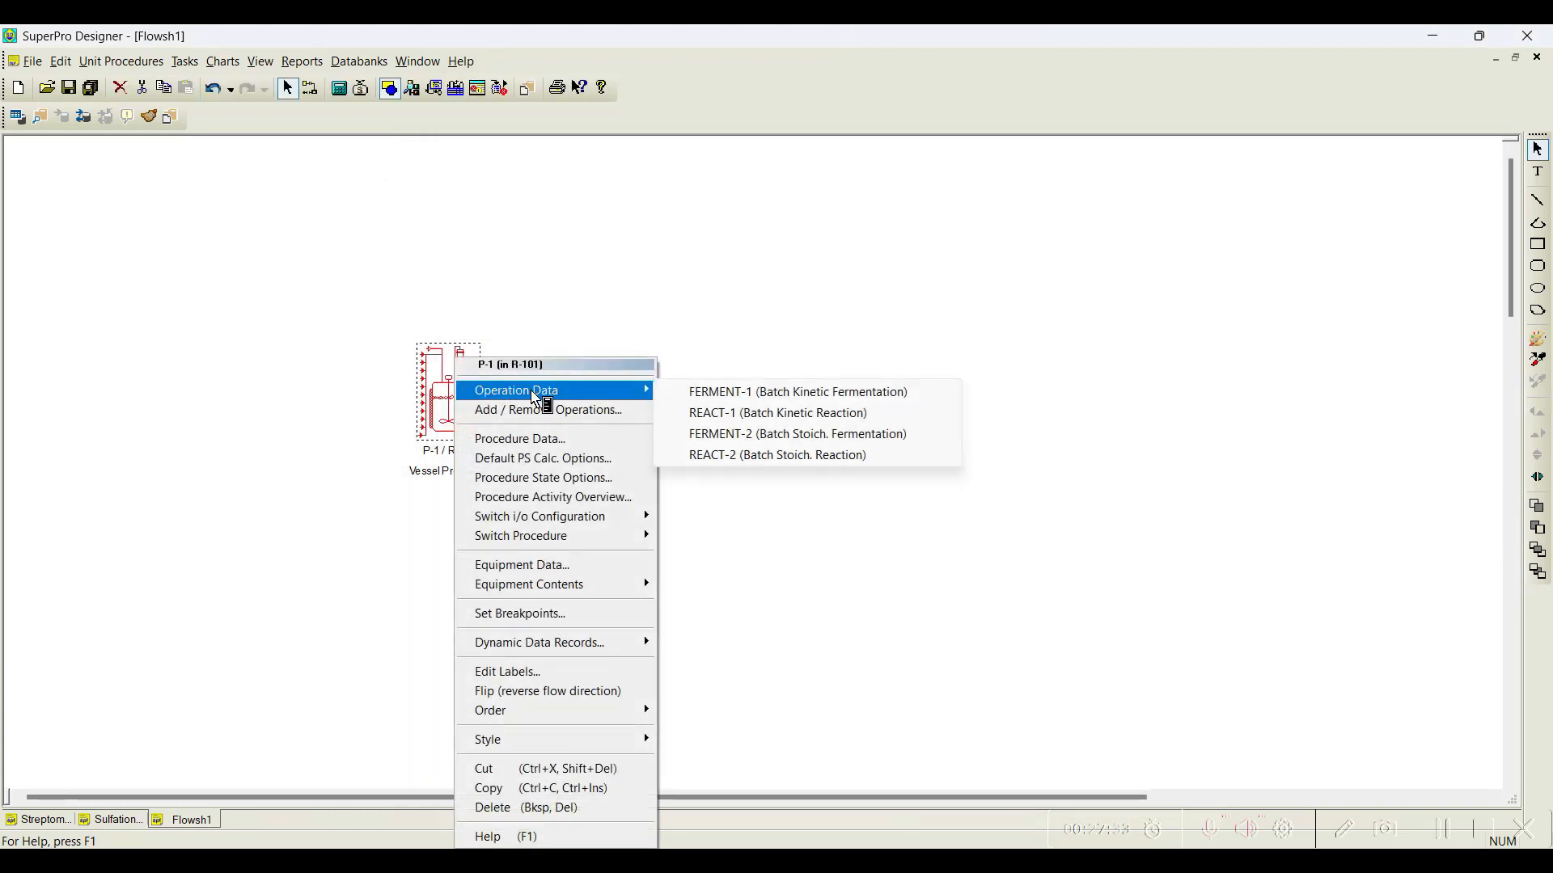
left_click(538, 415)
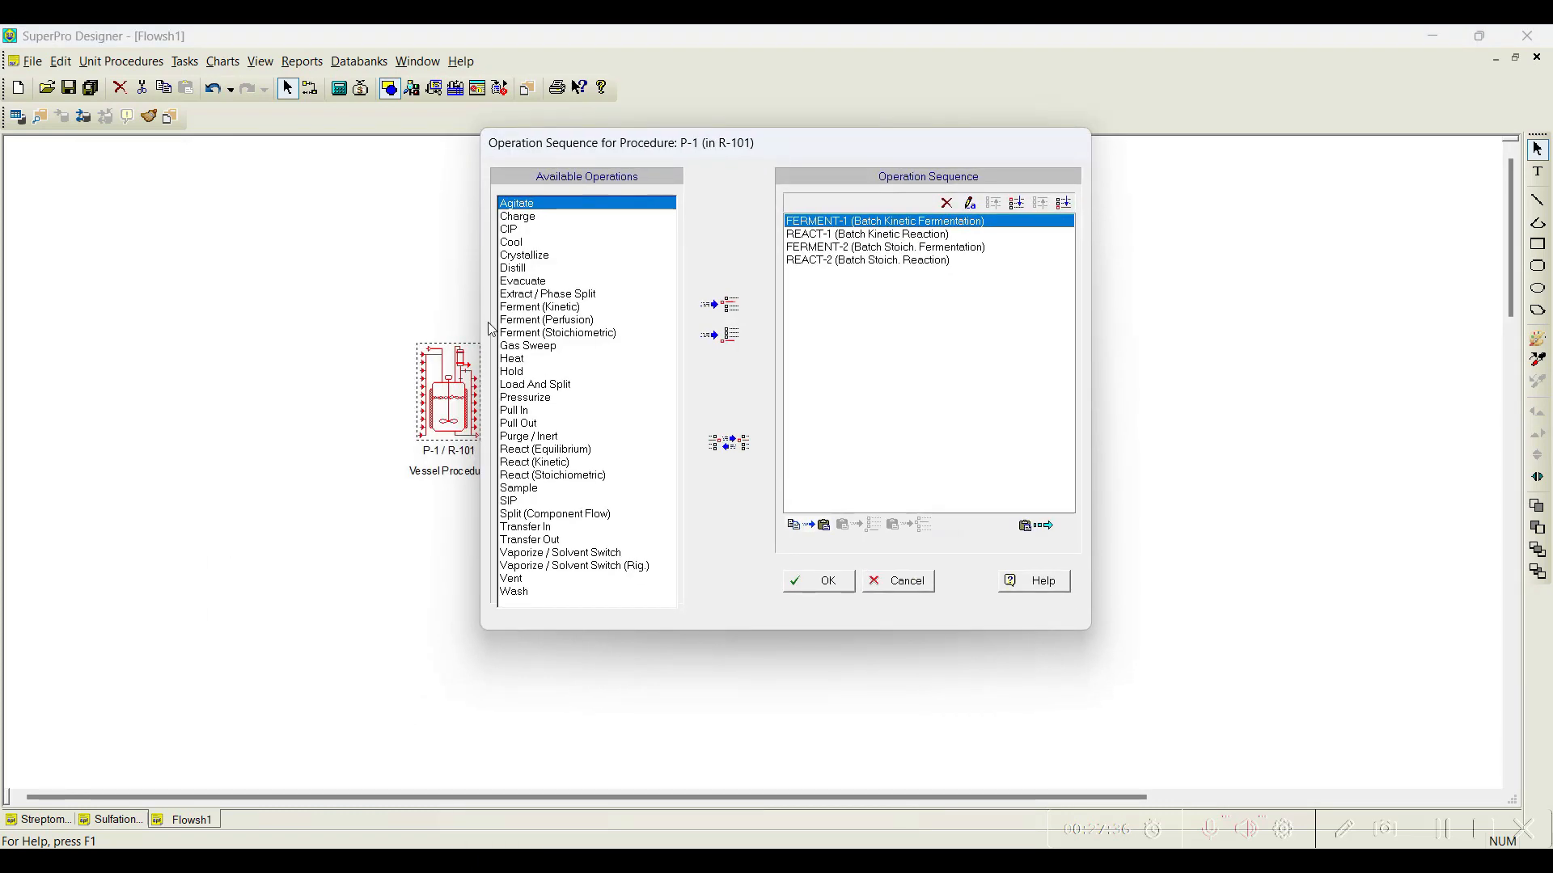
left_click(547, 320)
left_click(711, 334)
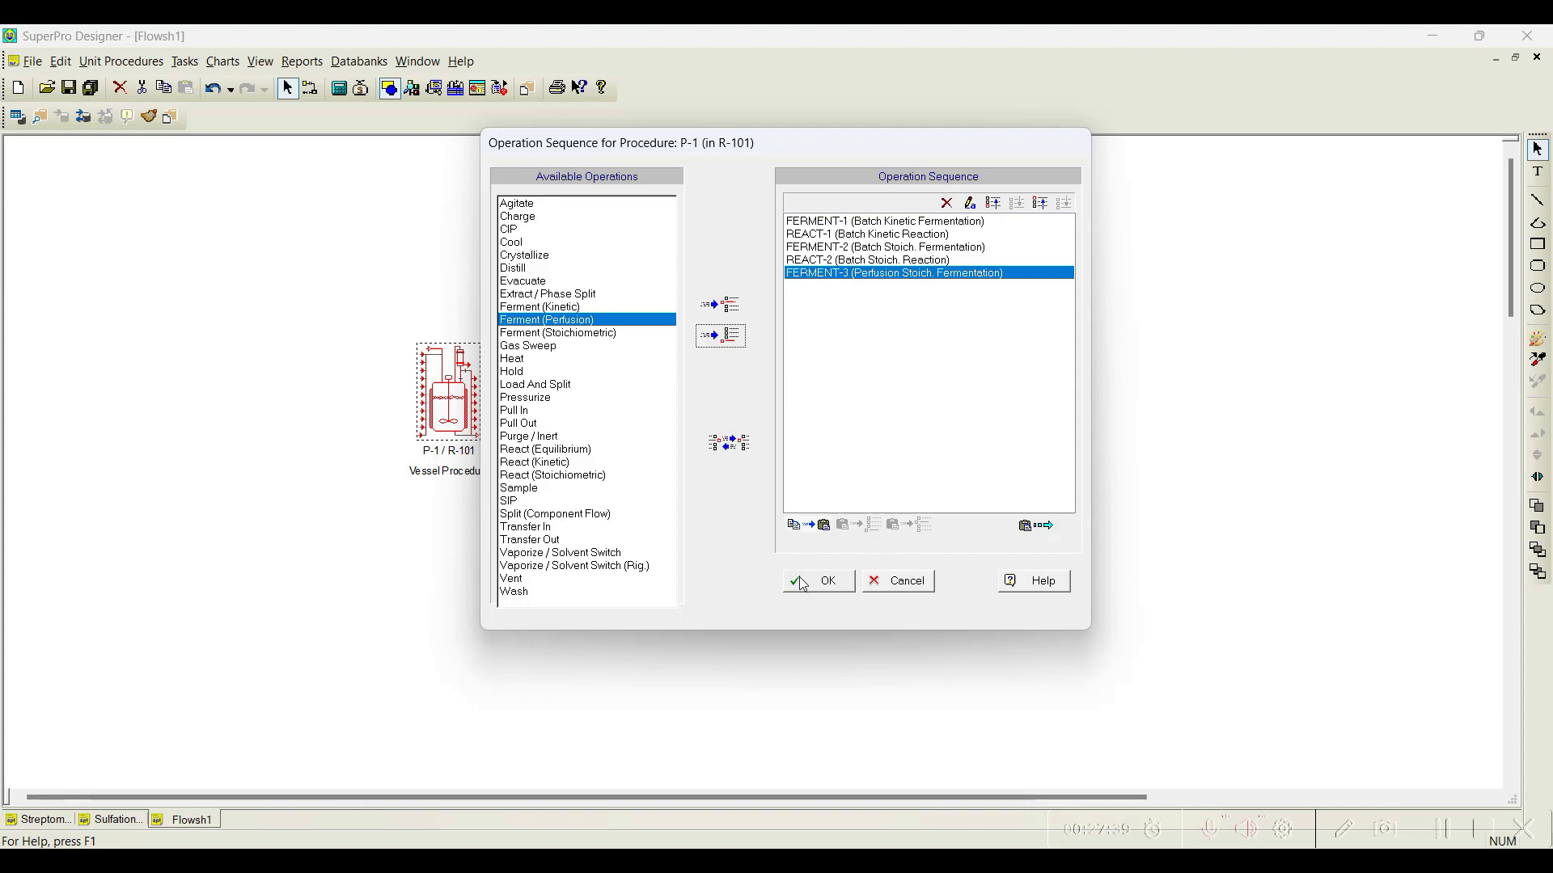
left_click(825, 581)
- Examine the perfusion fermentation's operating conditions and, with perfusion mode of operation considered, its inlet, outlet and perfusion rate specifications
right_click(463, 357)
mouse_move(566, 391)
left_click(757, 477)
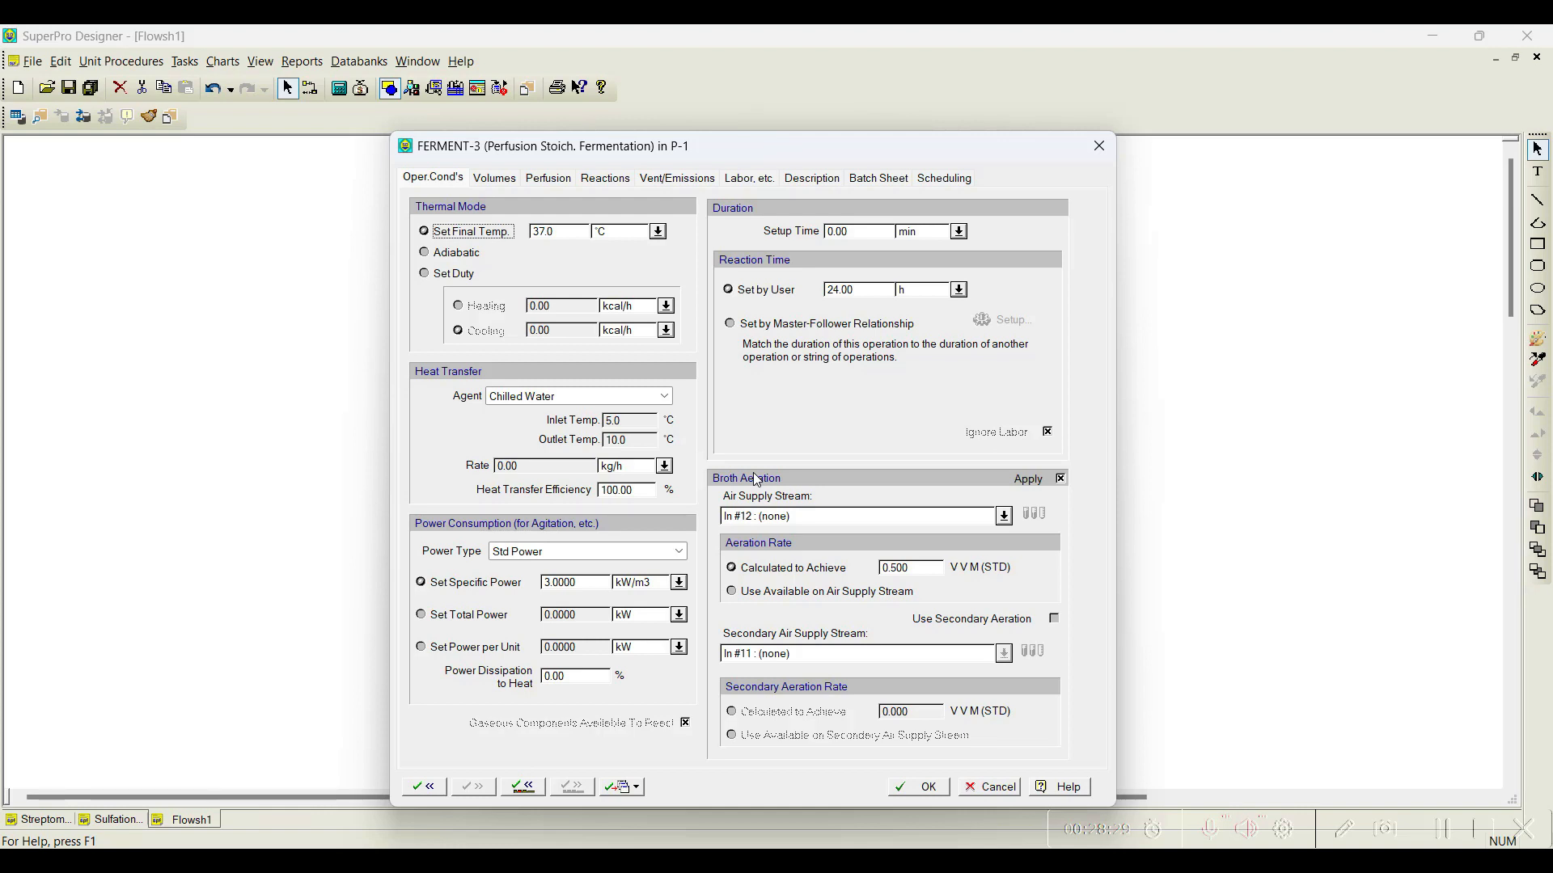
left_click(548, 185)
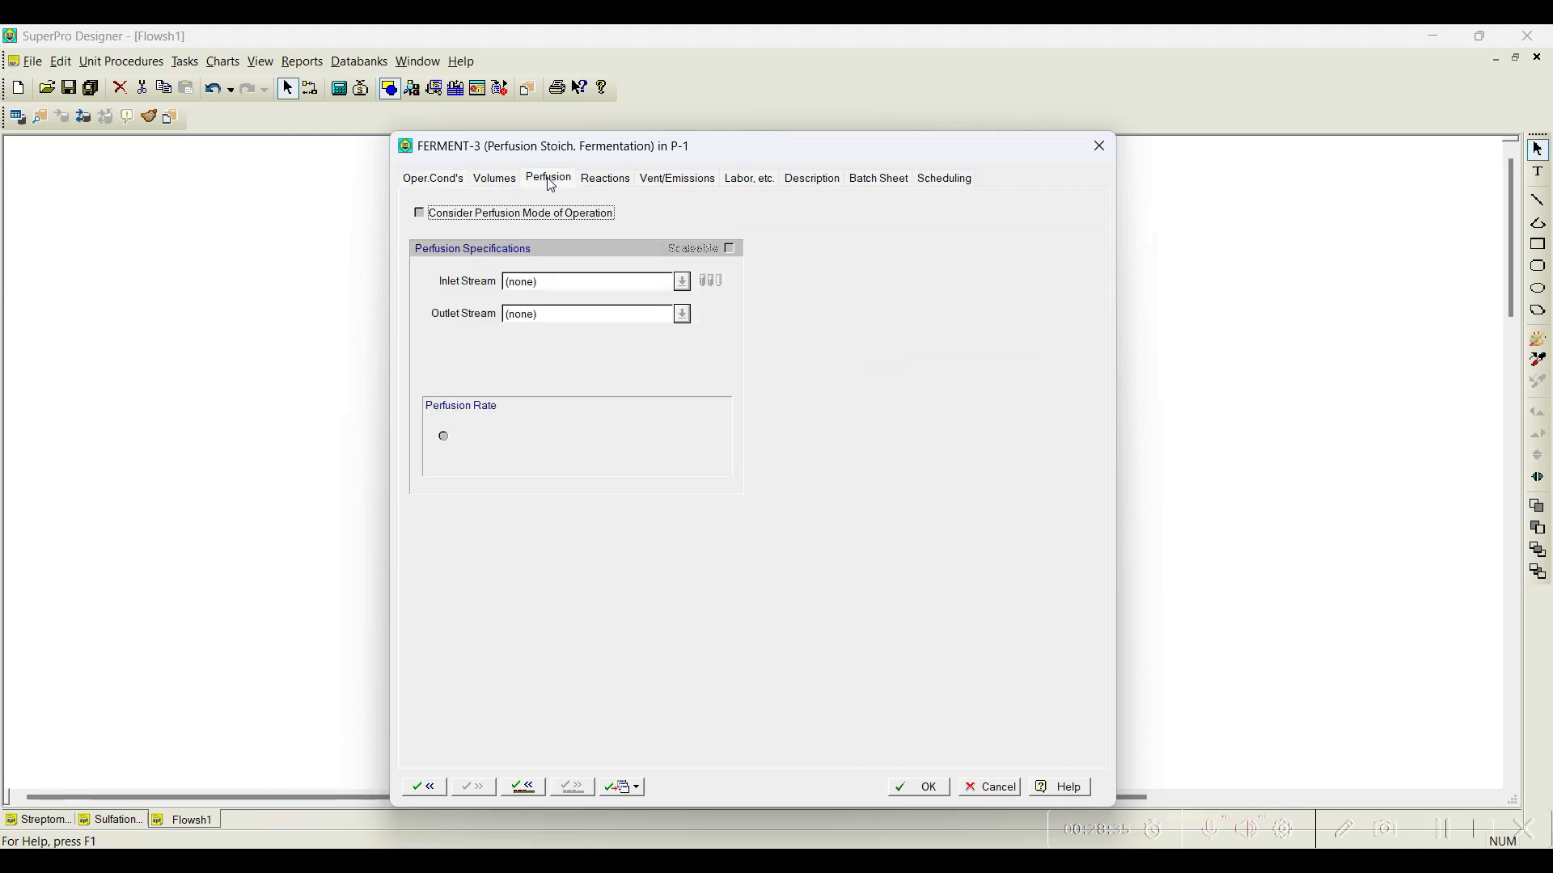
left_click_drag(547, 151, 838, 112)
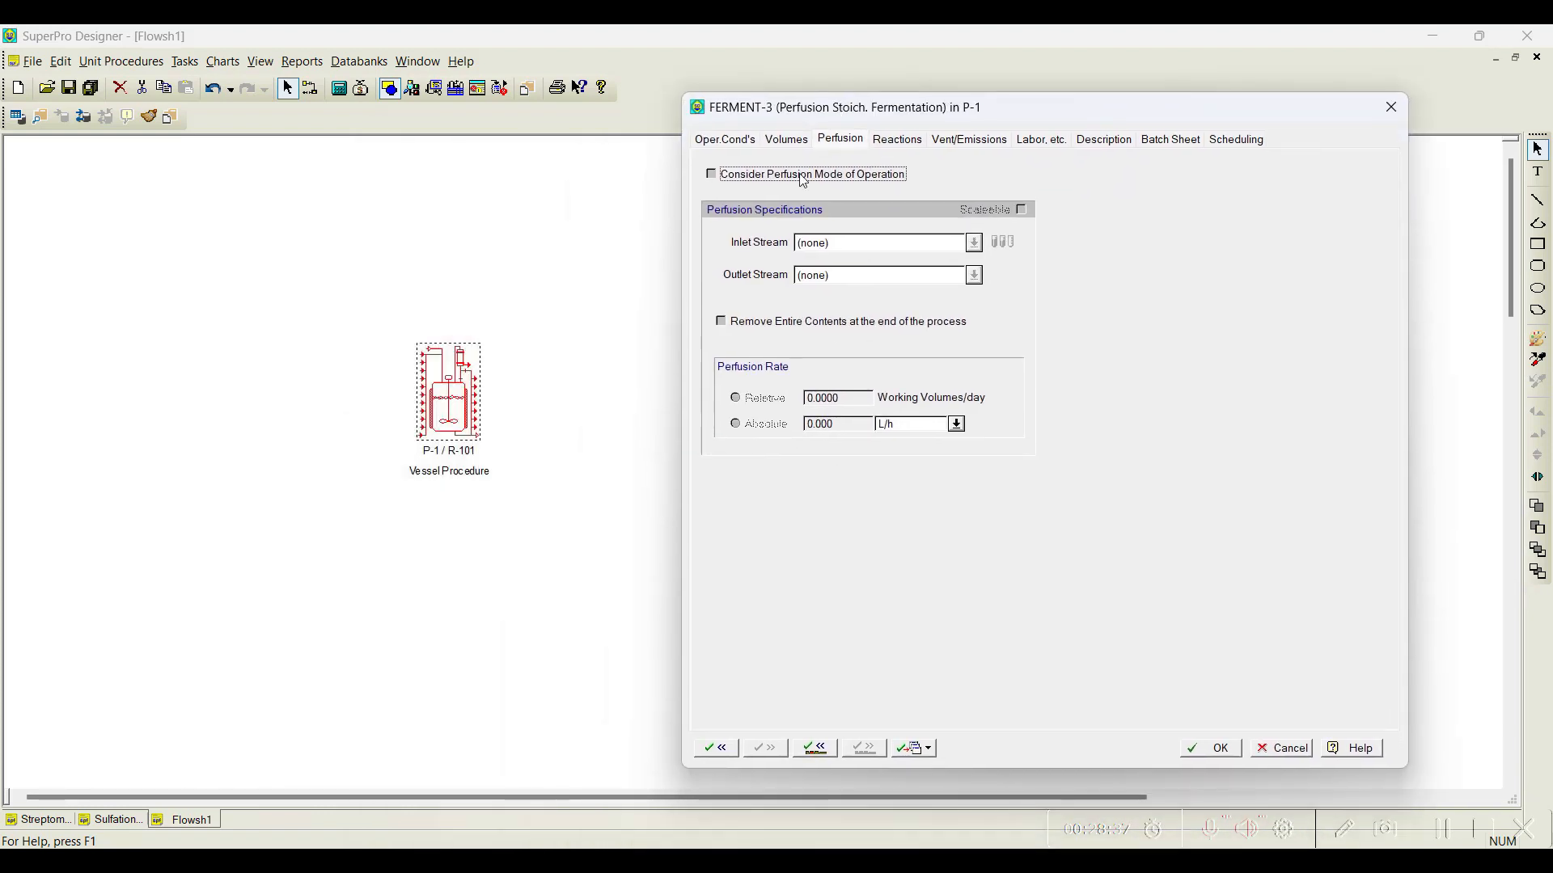
left_click(712, 175)
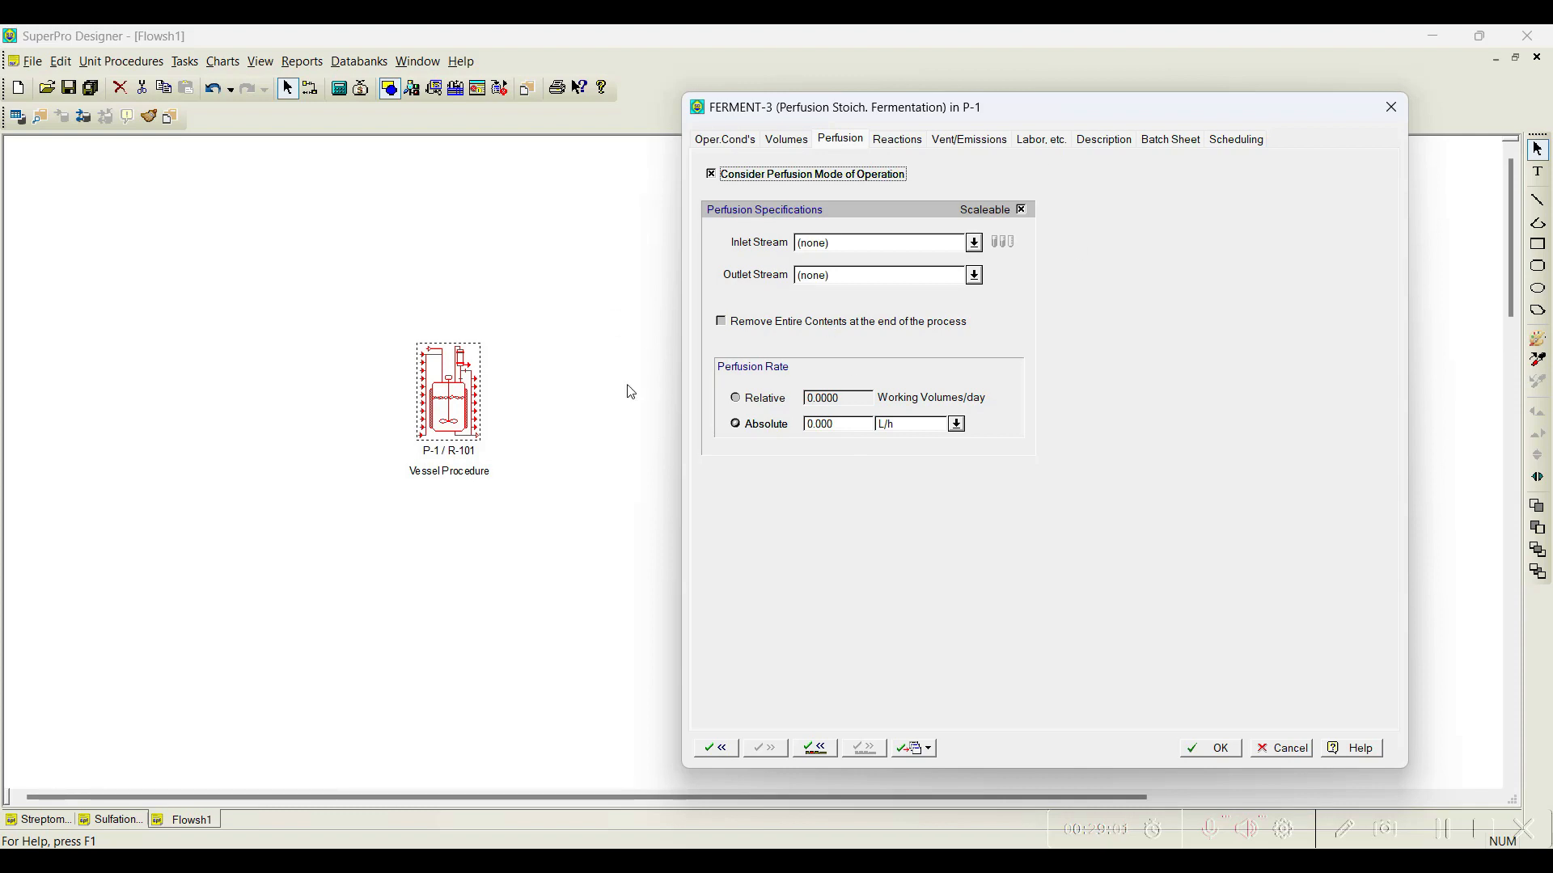
left_click_drag(940, 119, 752, 110)
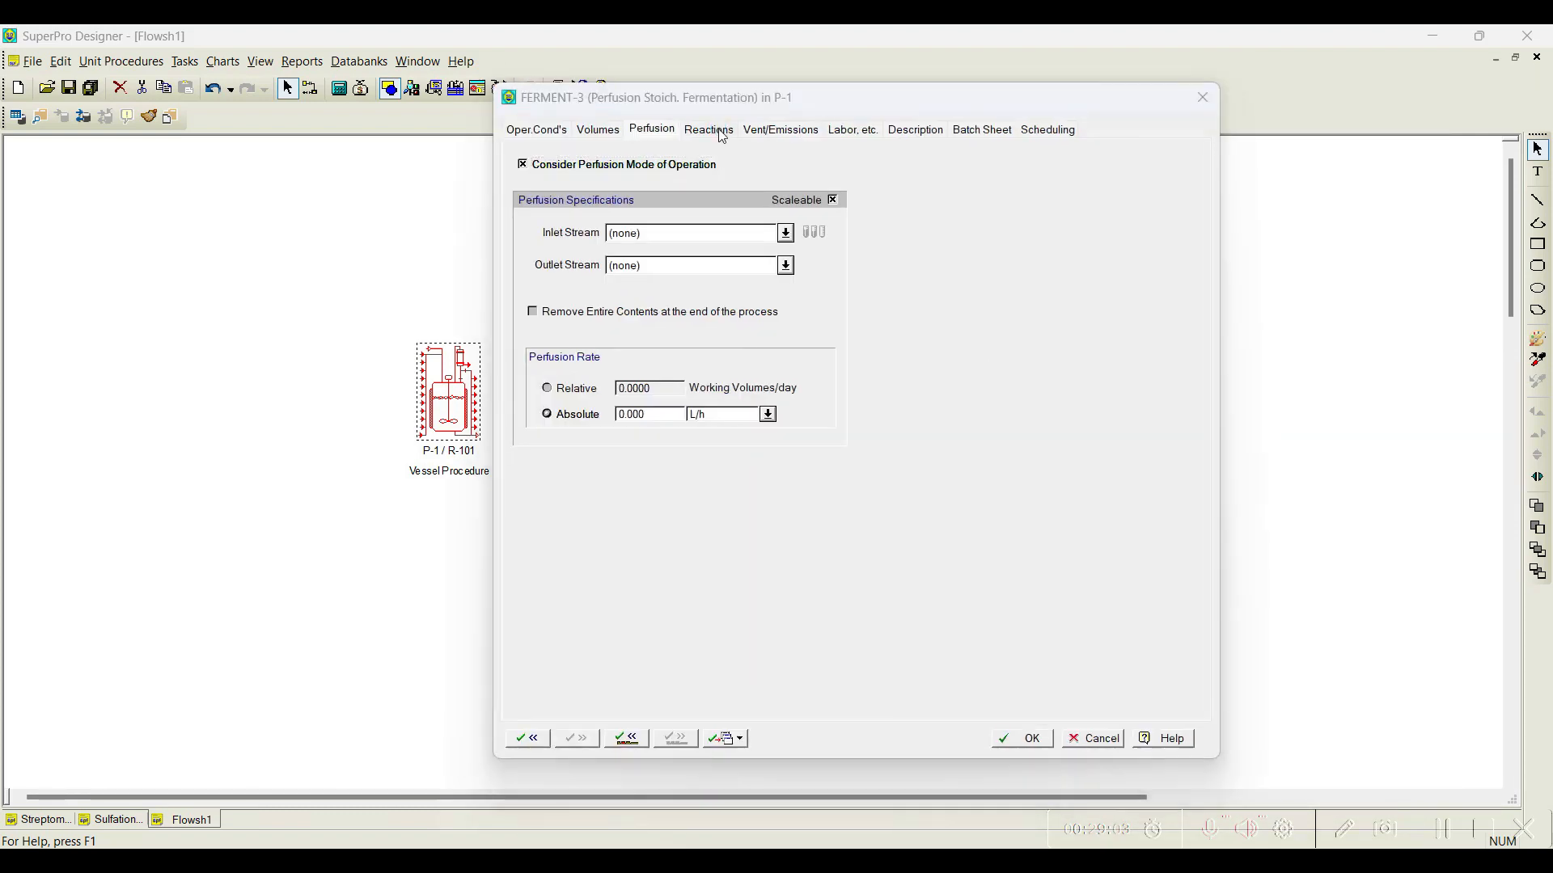
- Turn off perfusion mode, review the reaction data of Fermentation #1 in FERMENT-3, and leave the operation without saving changes
left_click(723, 135)
left_click(926, 511)
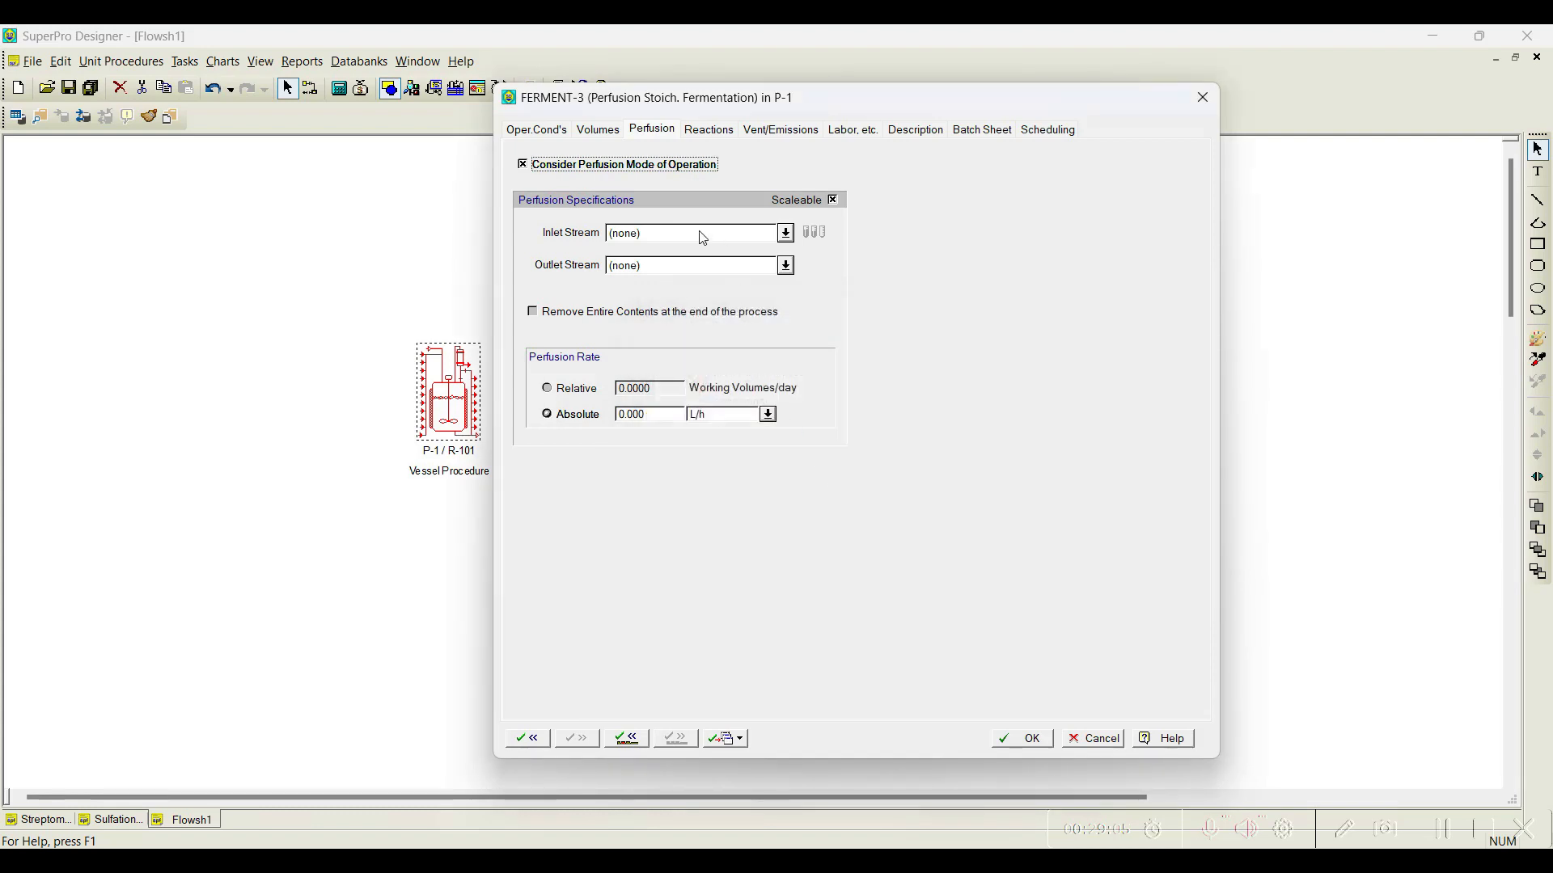
left_click(533, 164)
left_click(722, 132)
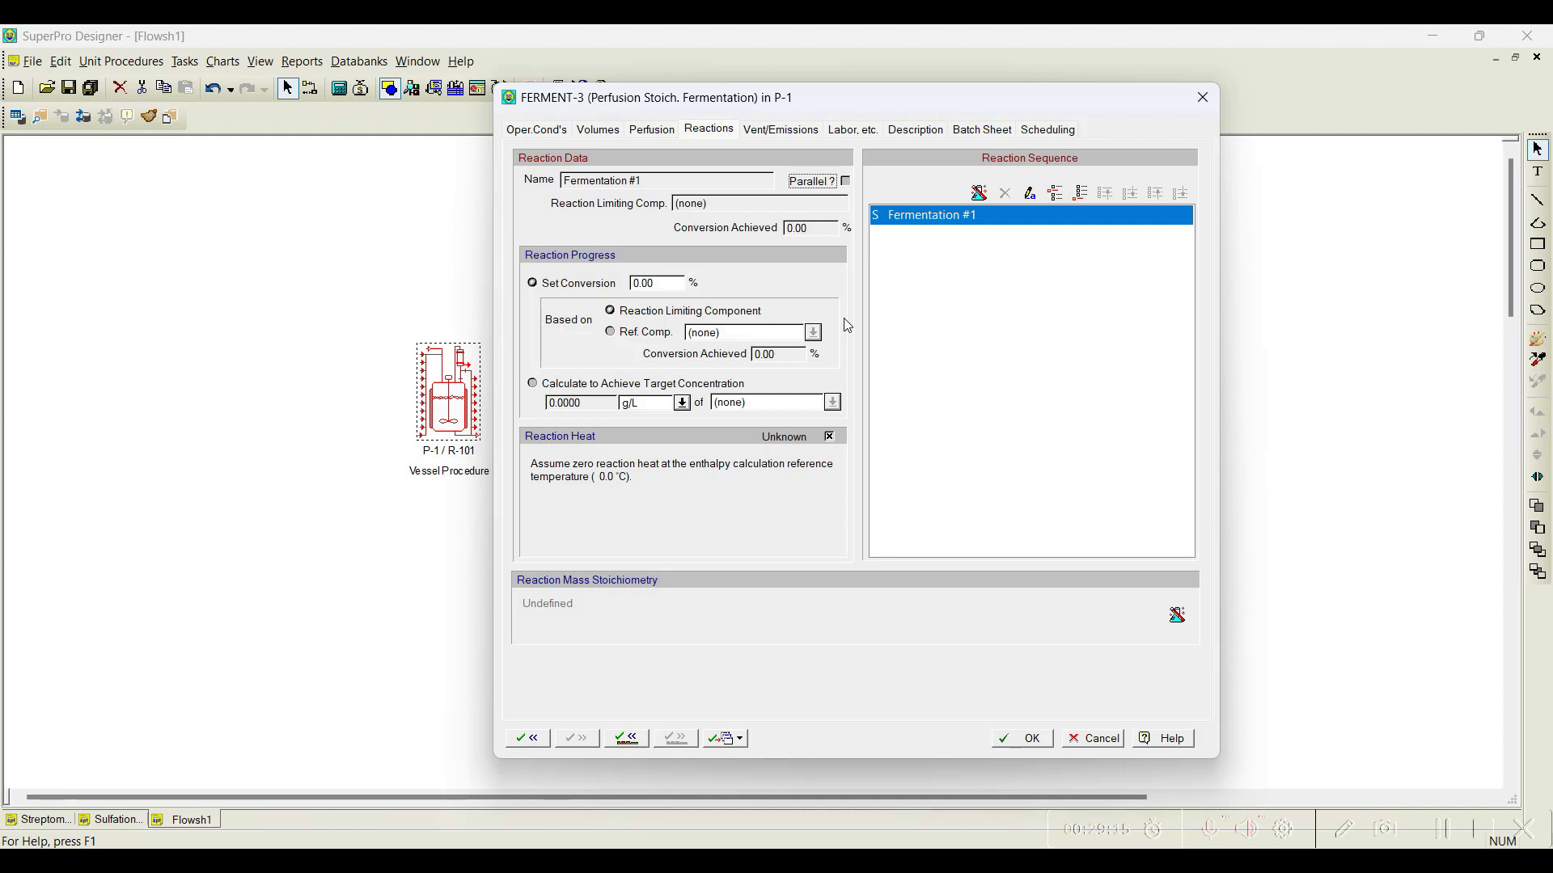
left_click(1100, 739)
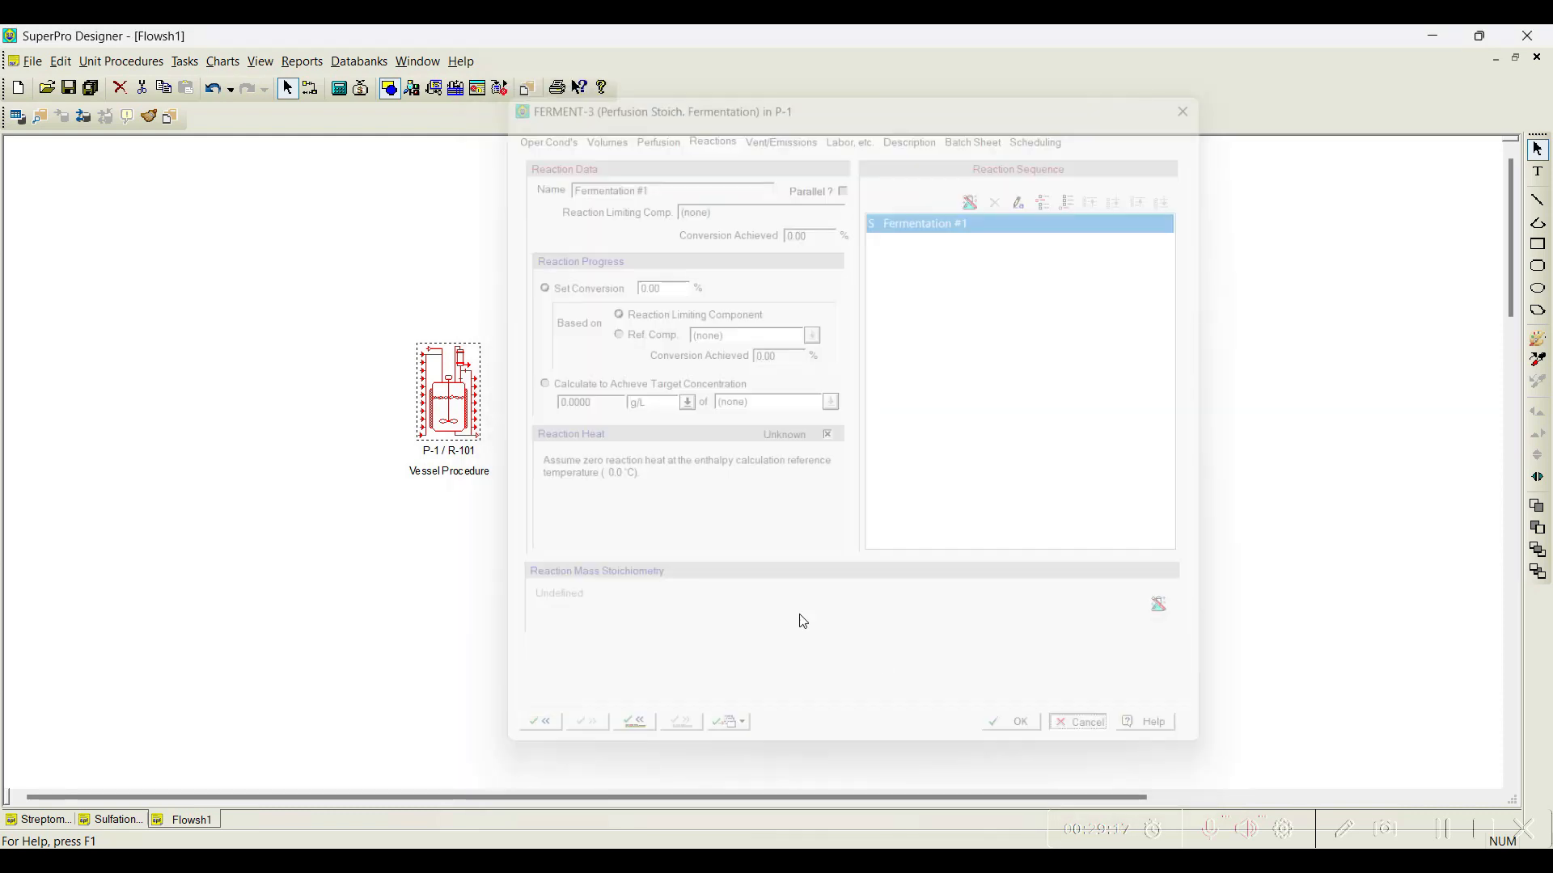
- Add a React (Equilibrium) operation to the end of the vessel procedure's operation sequence
right_click(441, 377)
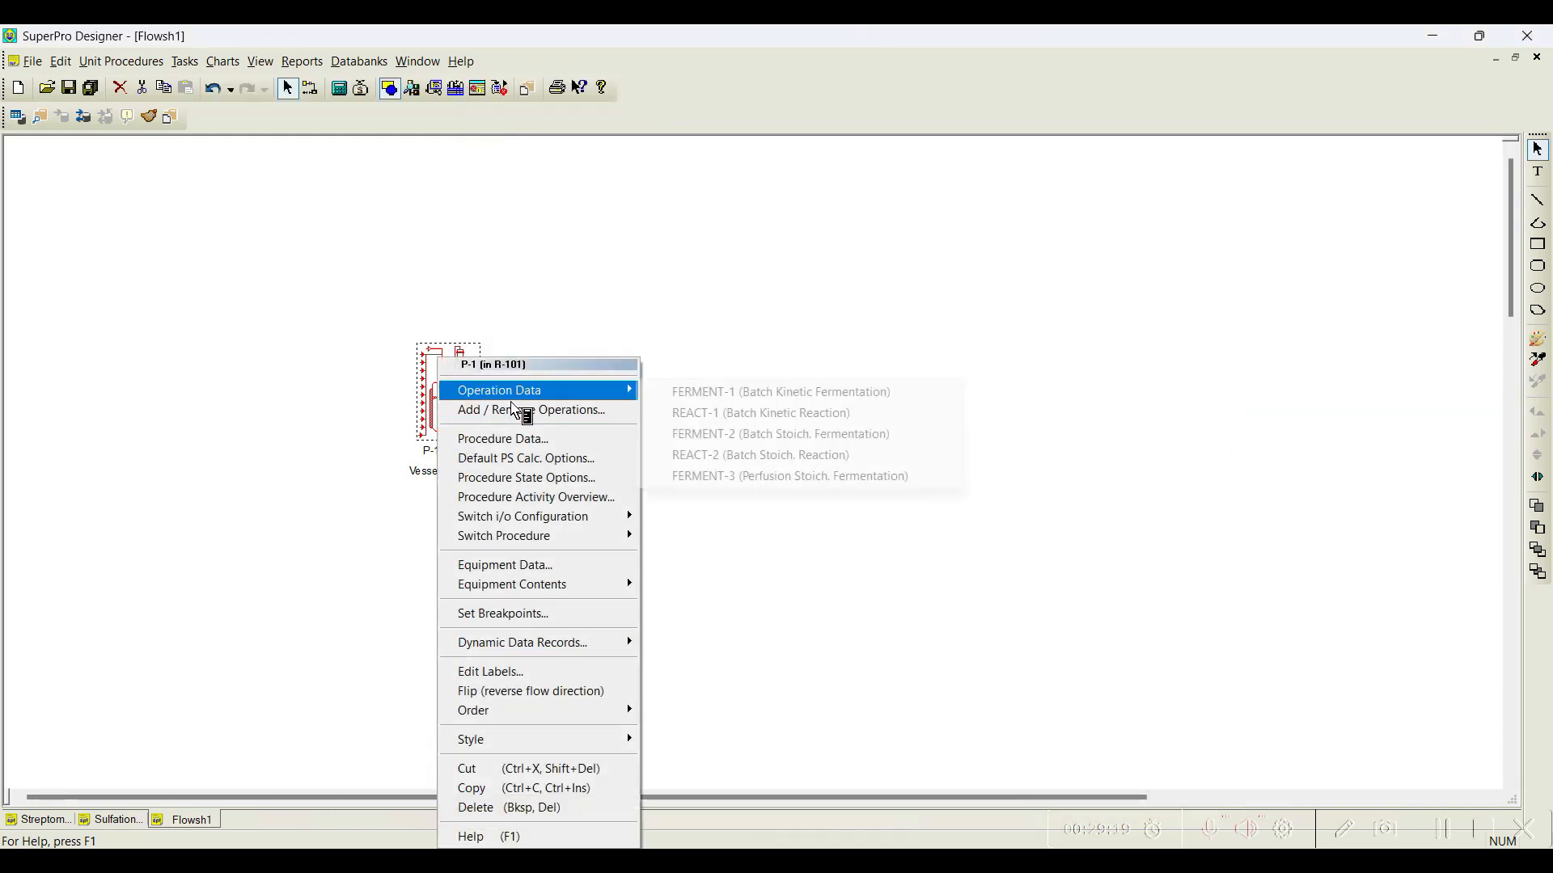
left_click(555, 417)
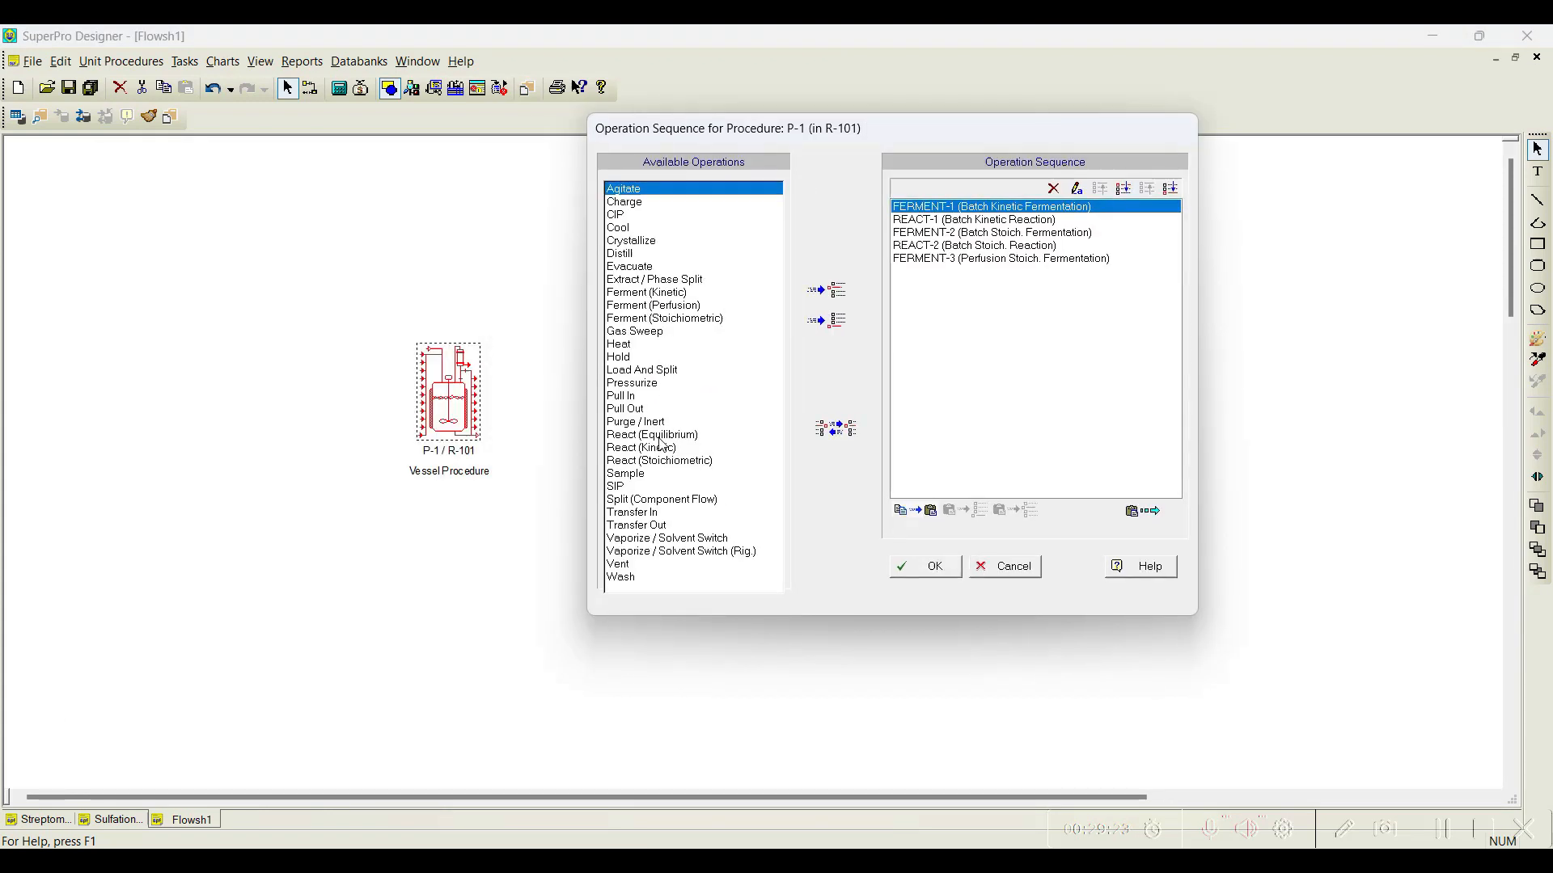
left_click(662, 435)
left_click(837, 322)
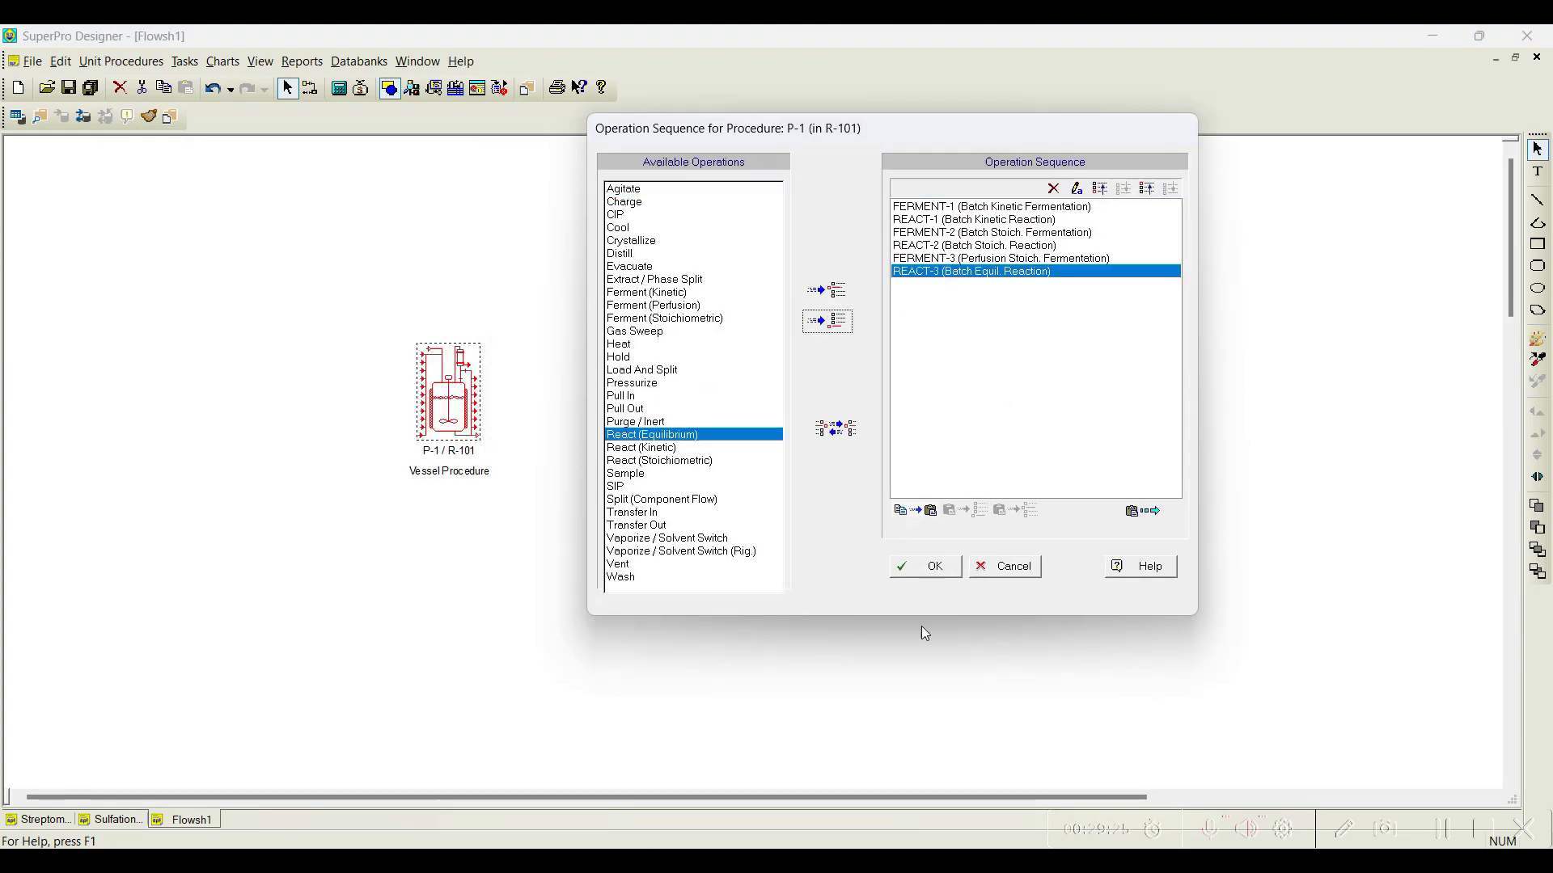
left_click(925, 566)
- Examine the batch equilibrium reaction's operating conditions, then the equilibrium data and stoichiometry balance of Reaction #1
right_click(458, 358)
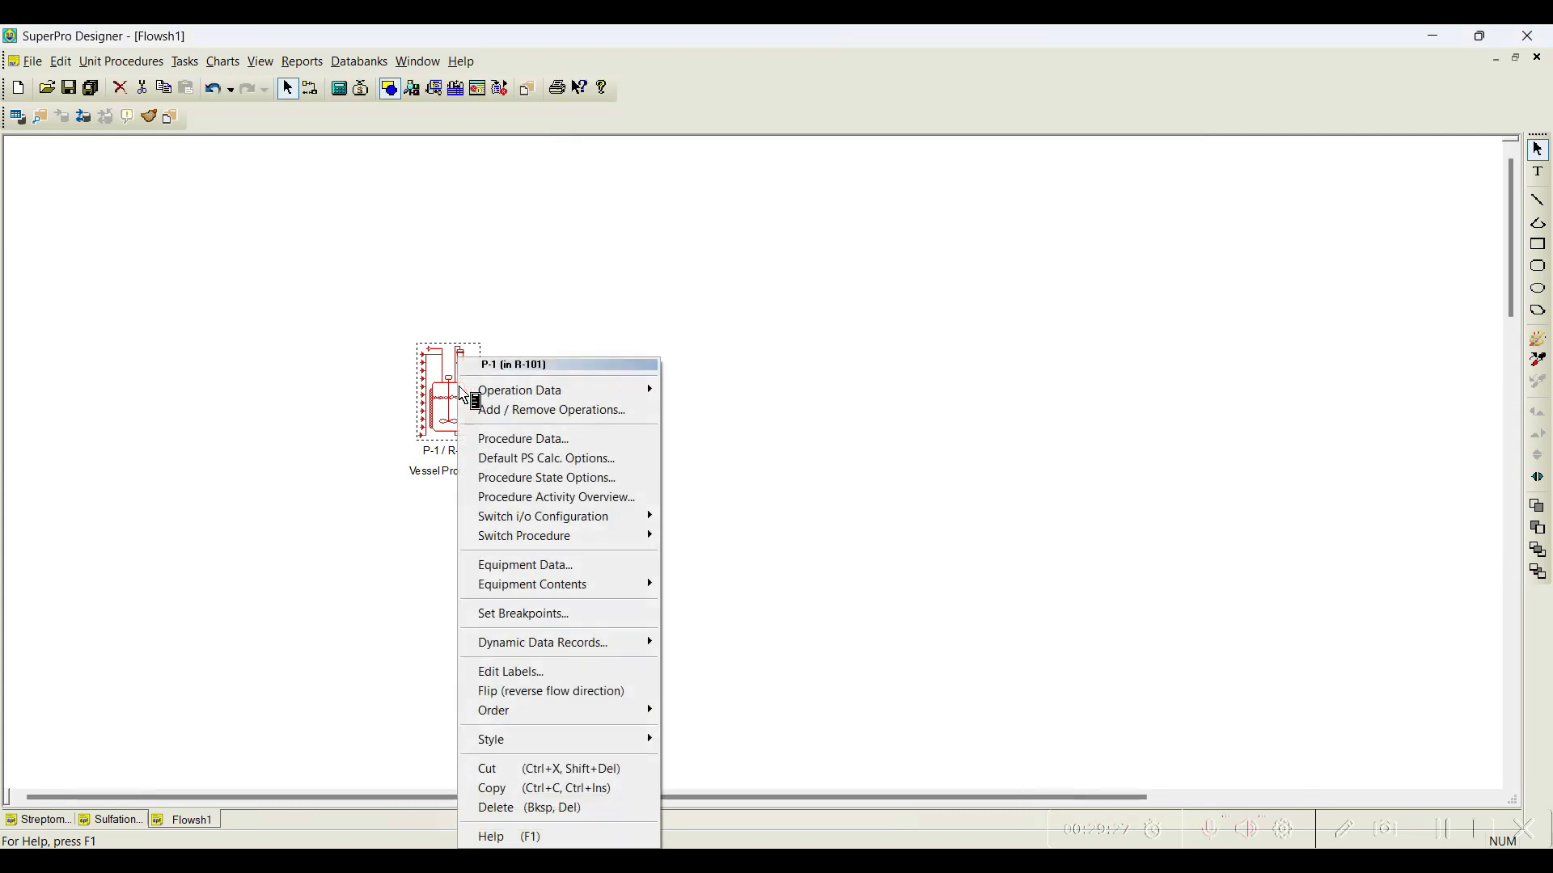
mouse_move(555, 391)
left_click(763, 498)
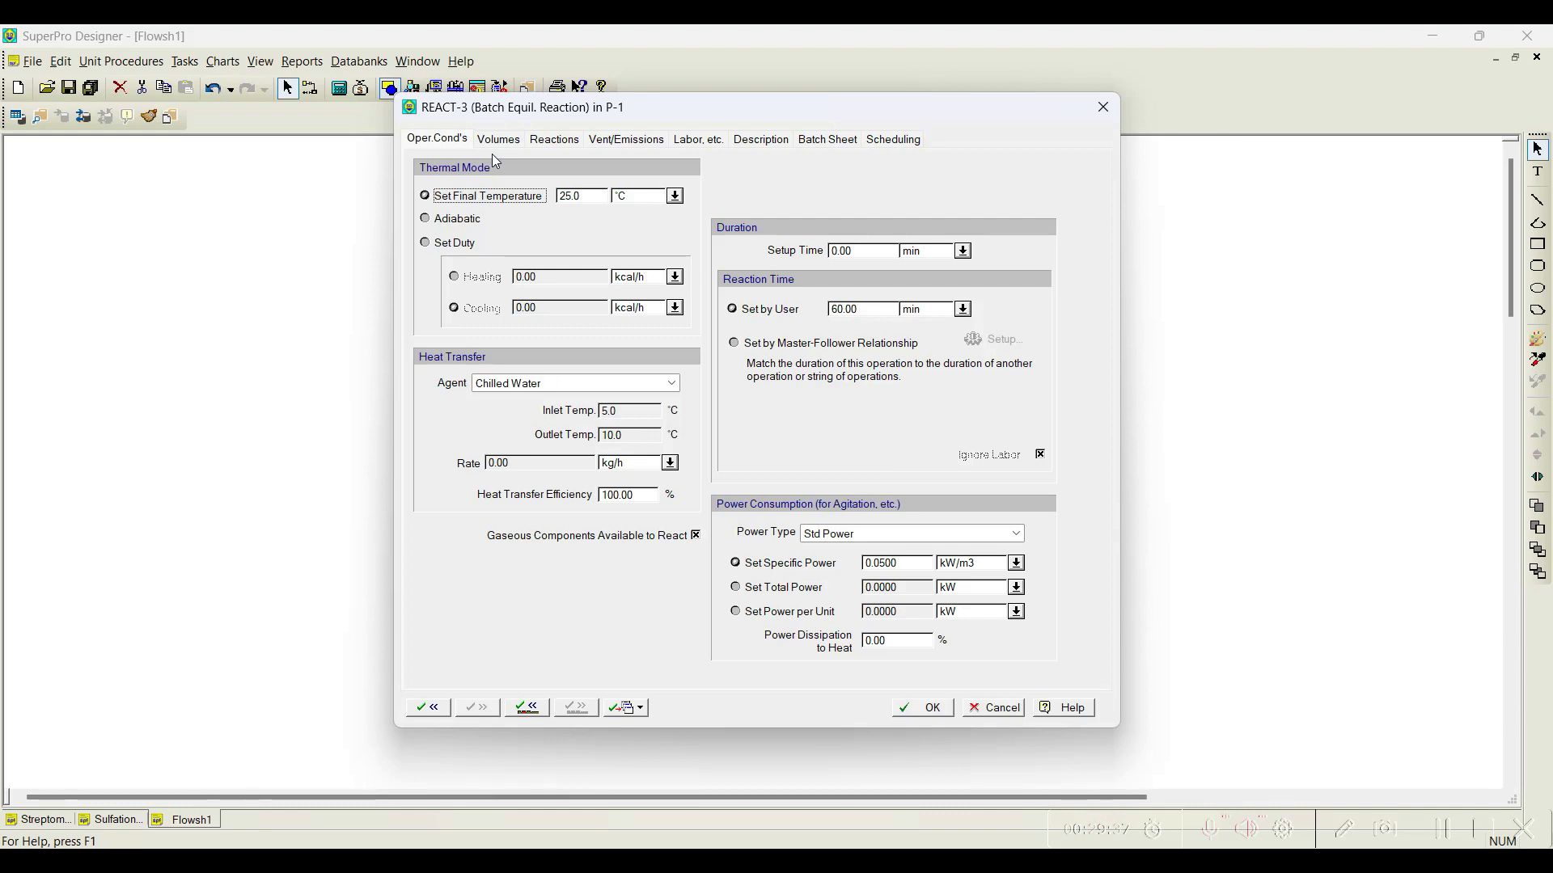
left_click(570, 147)
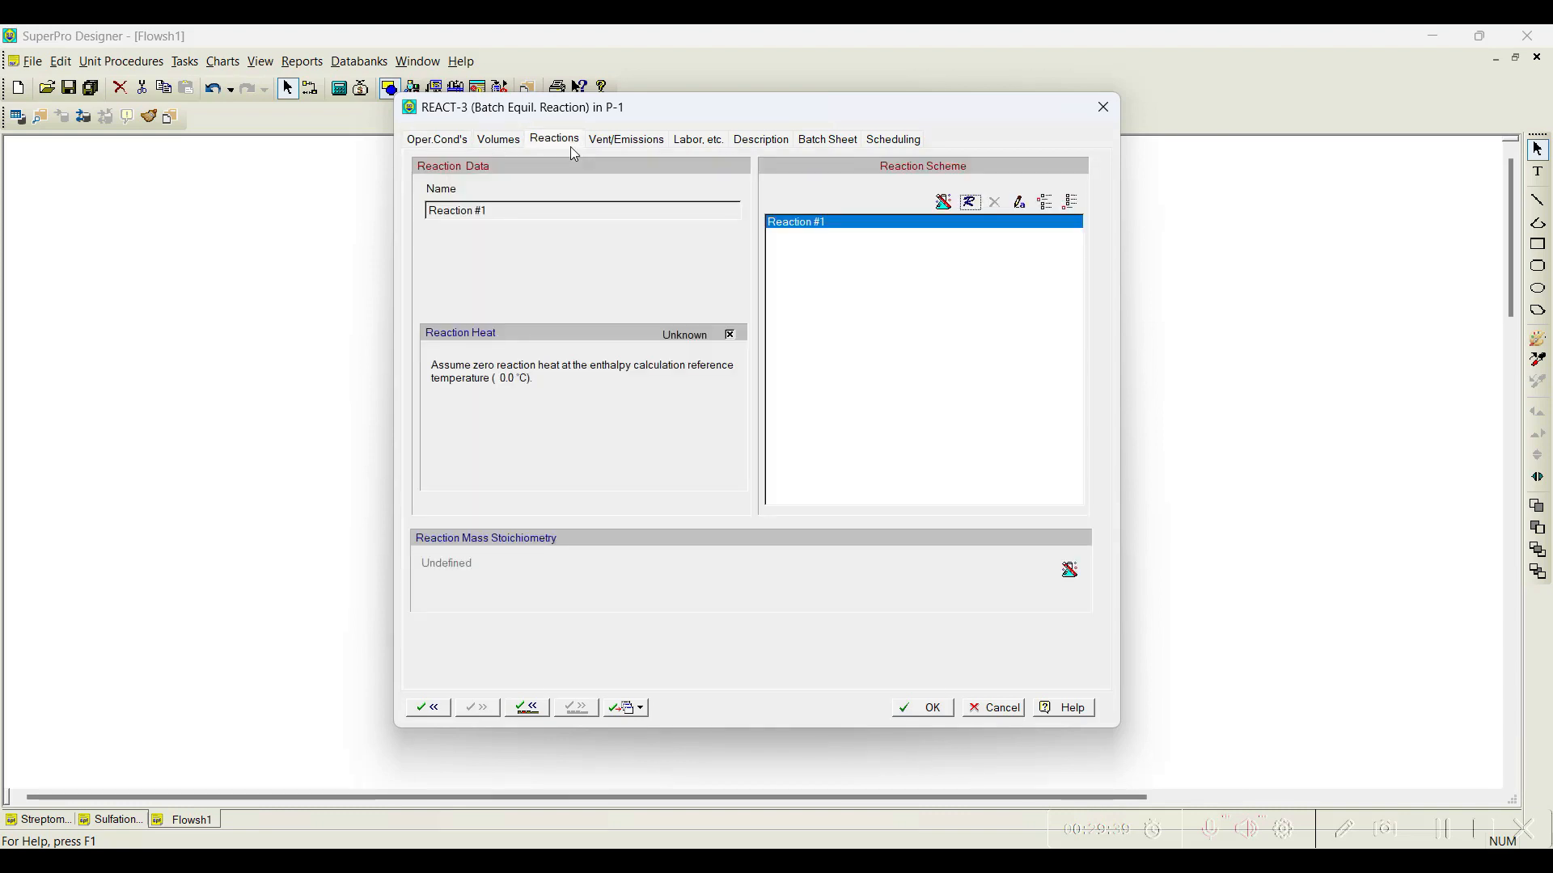
left_click(970, 204)
left_click_drag(620, 209, 1043, 198)
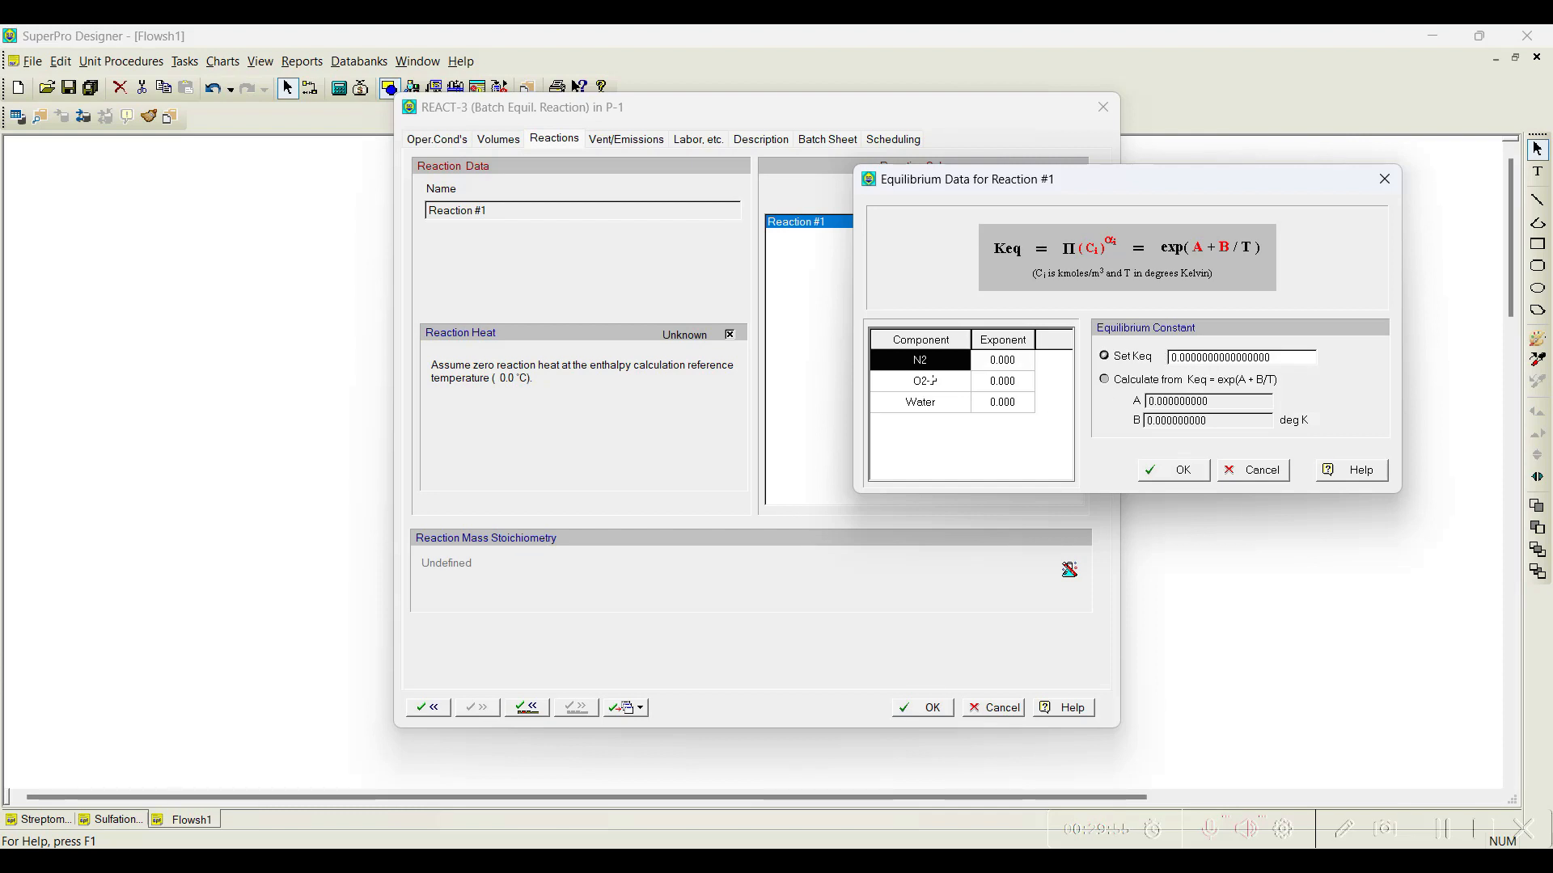
left_click(1187, 475)
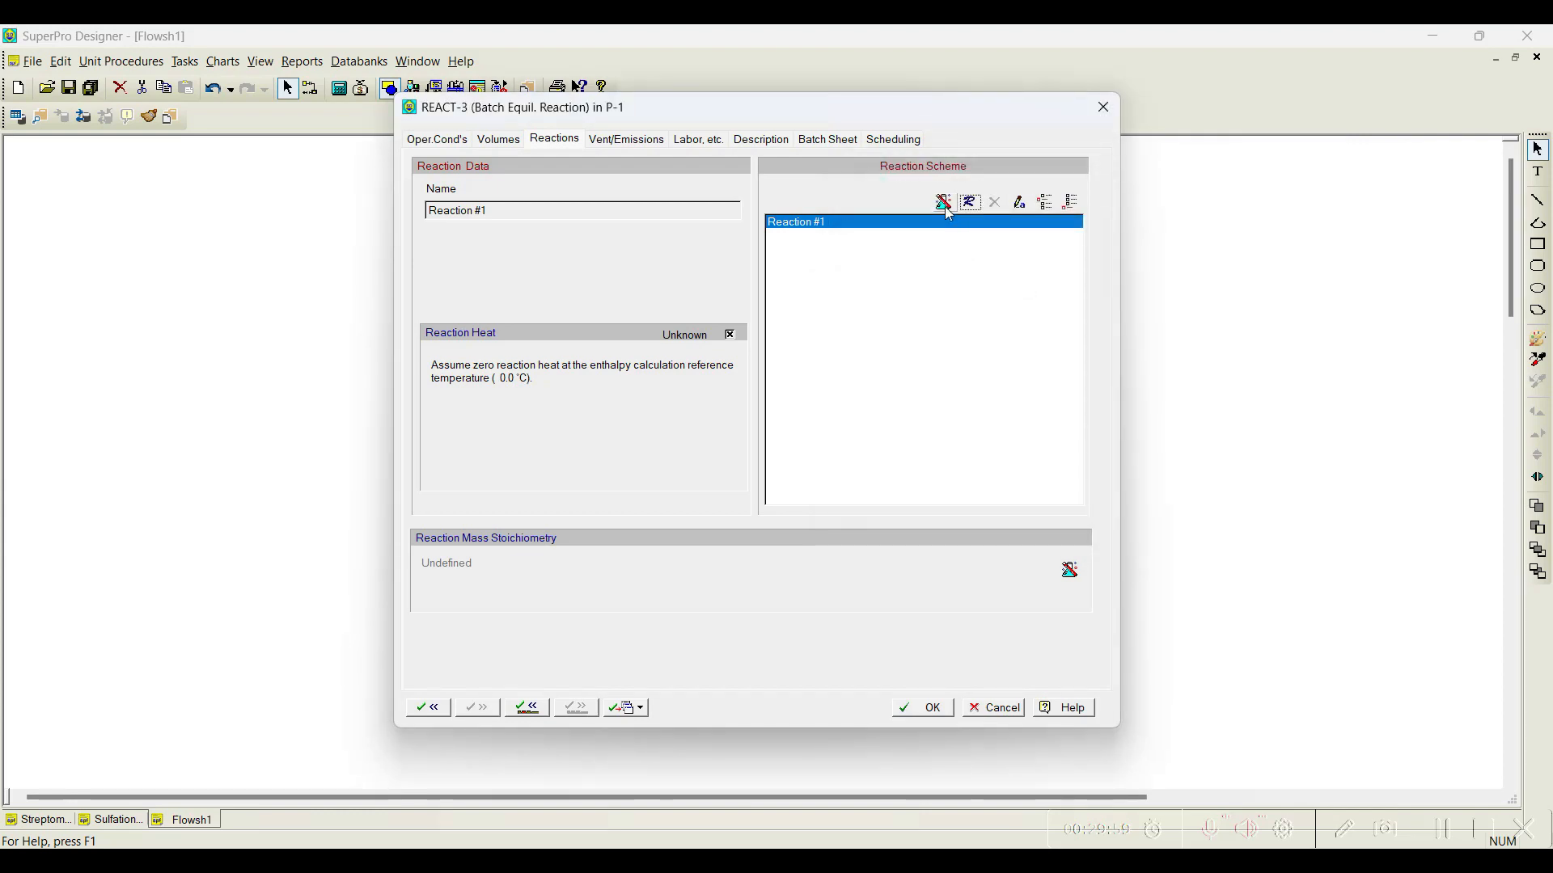
left_click(945, 204)
left_click(1035, 429)
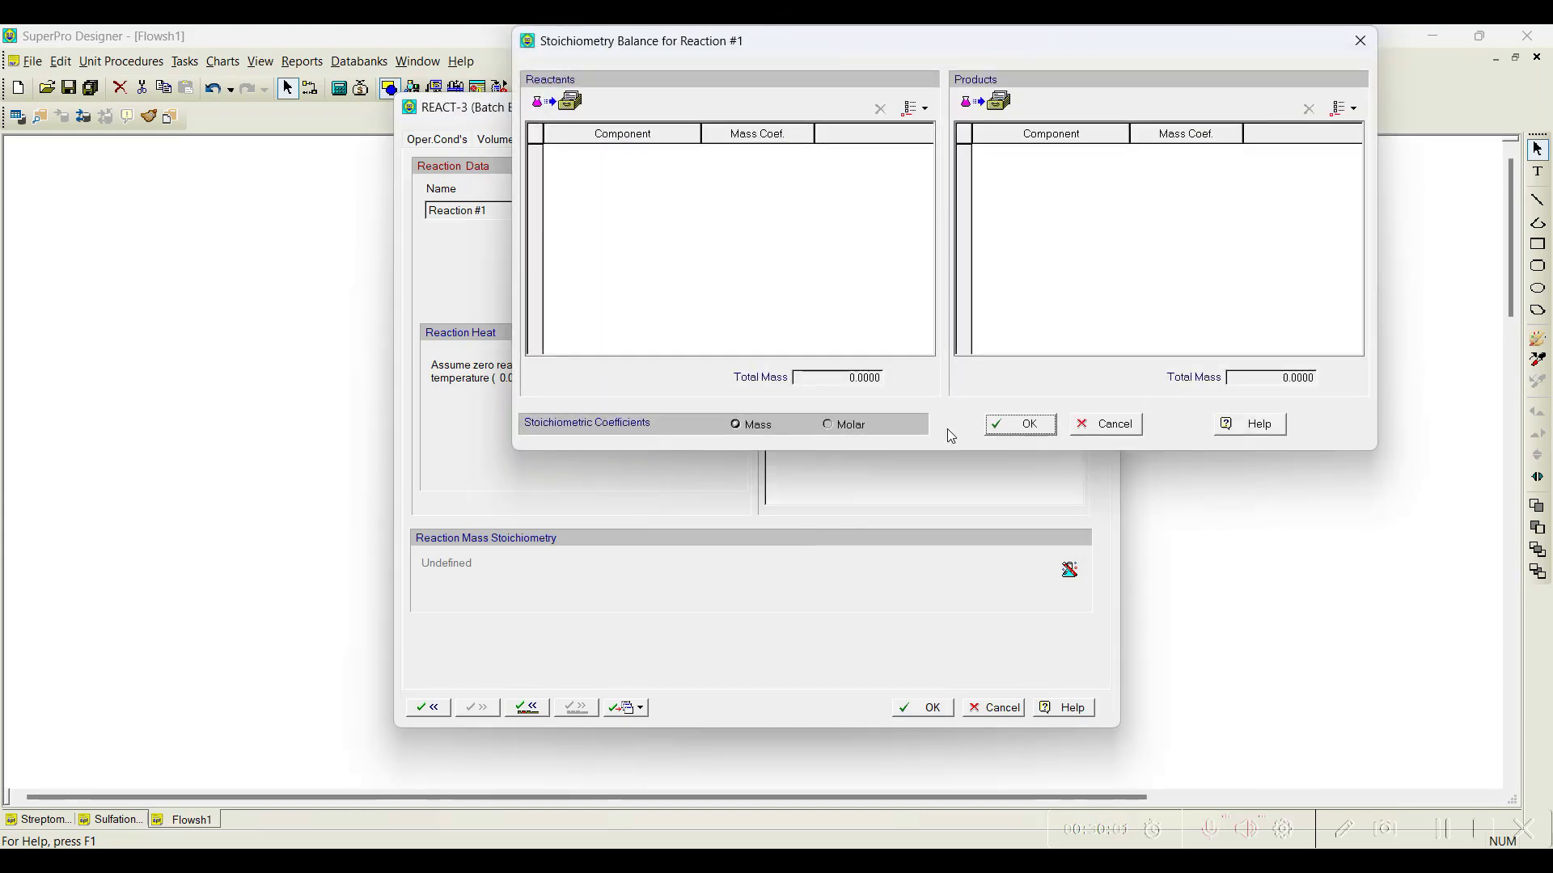
- Try to calculate the reaction heat of Reaction #1 with Unknown turned off, check its reference component choices, and discard the changes
left_click(731, 335)
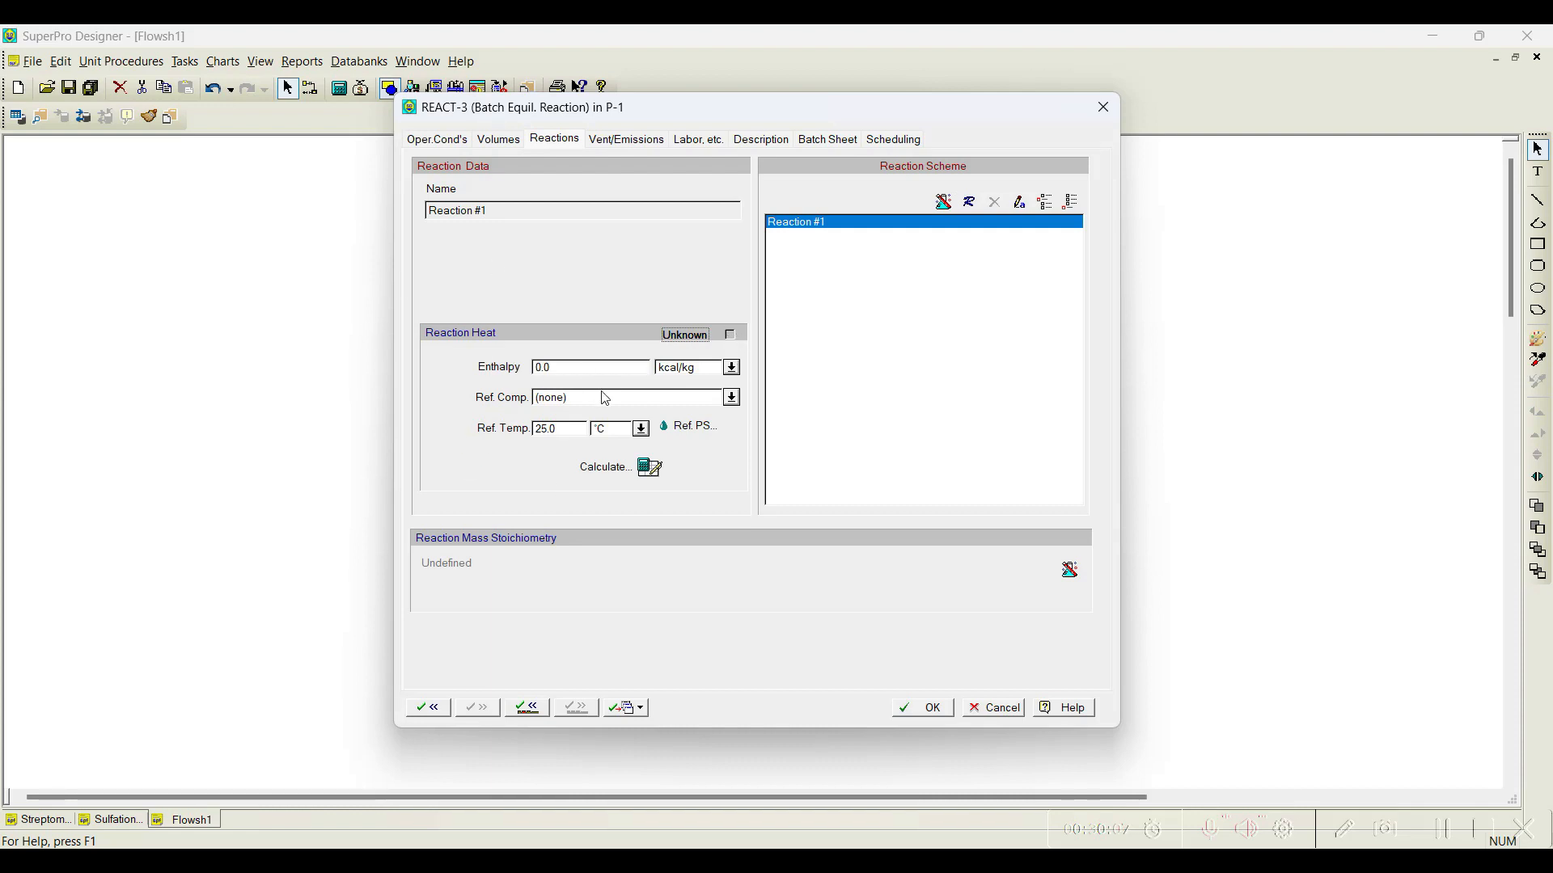
left_click(648, 467)
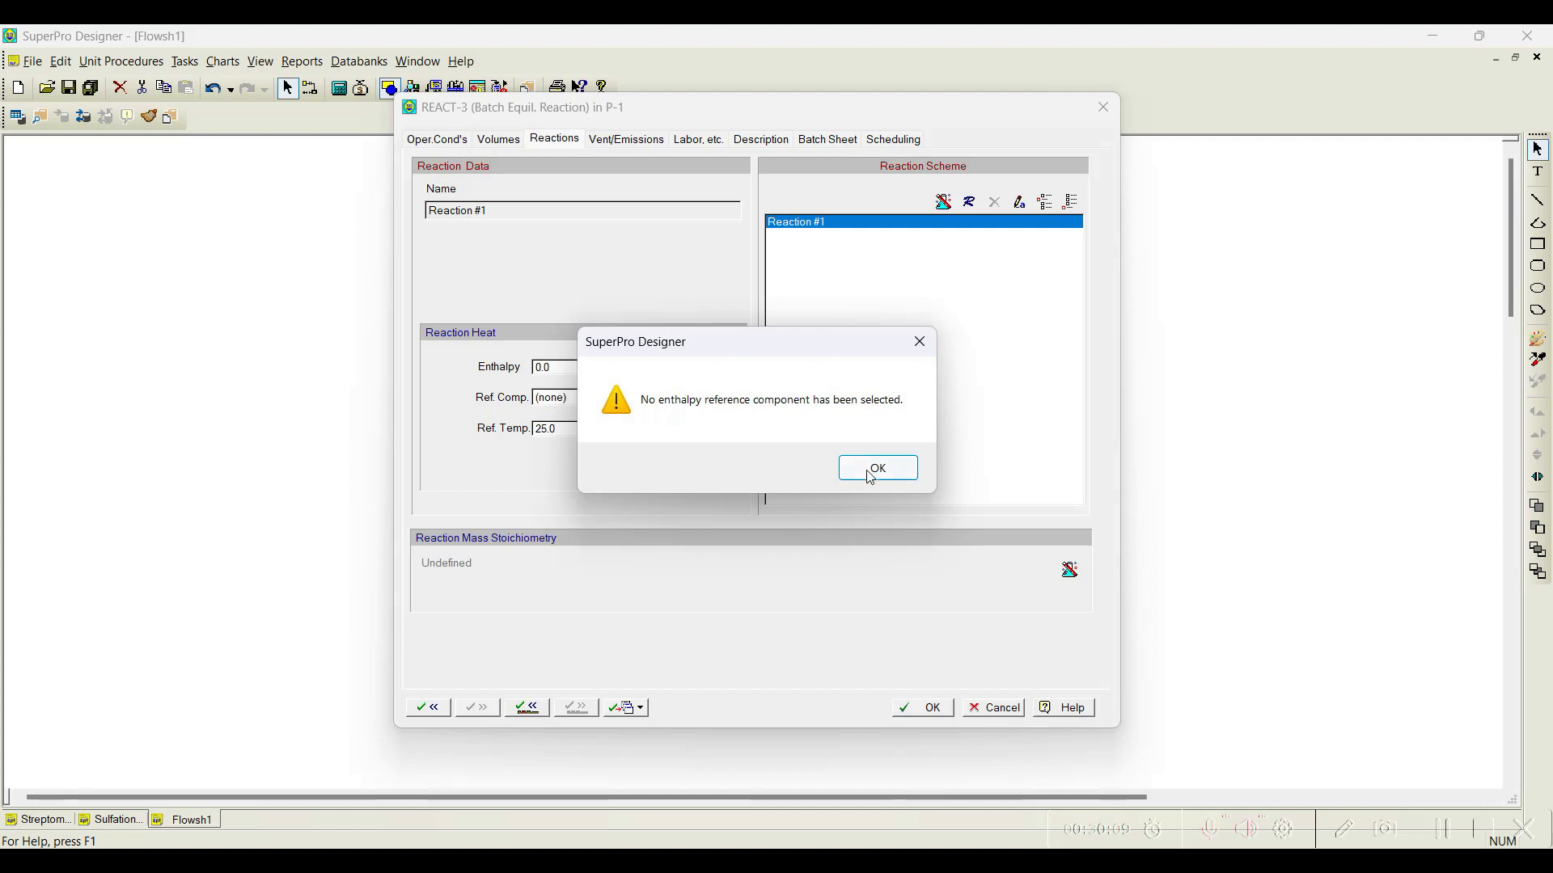
left_click(871, 475)
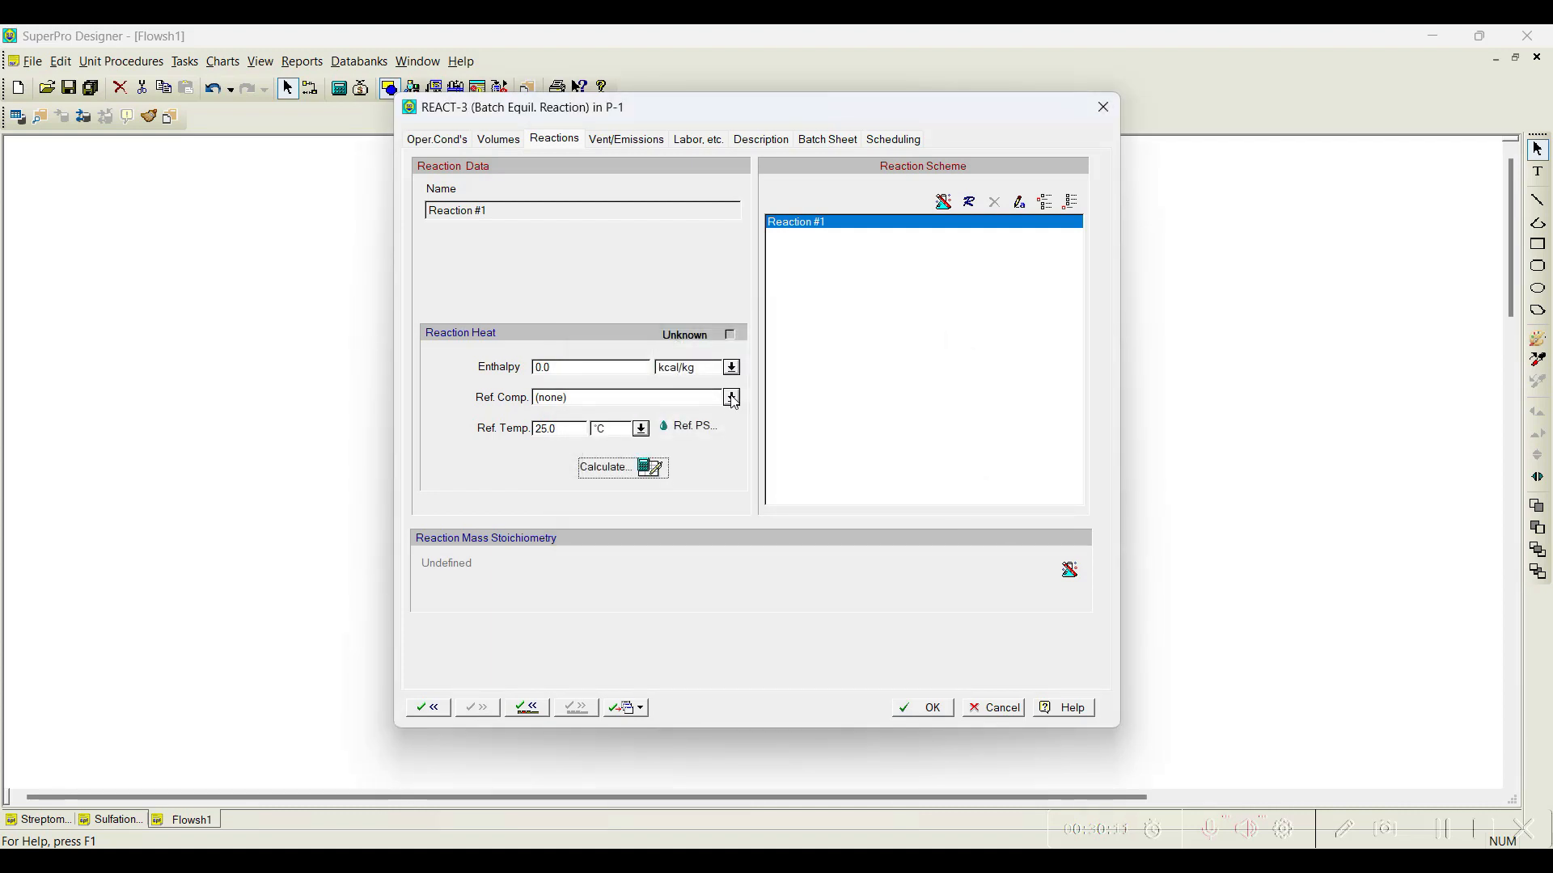
left_click(732, 397)
left_click(558, 413)
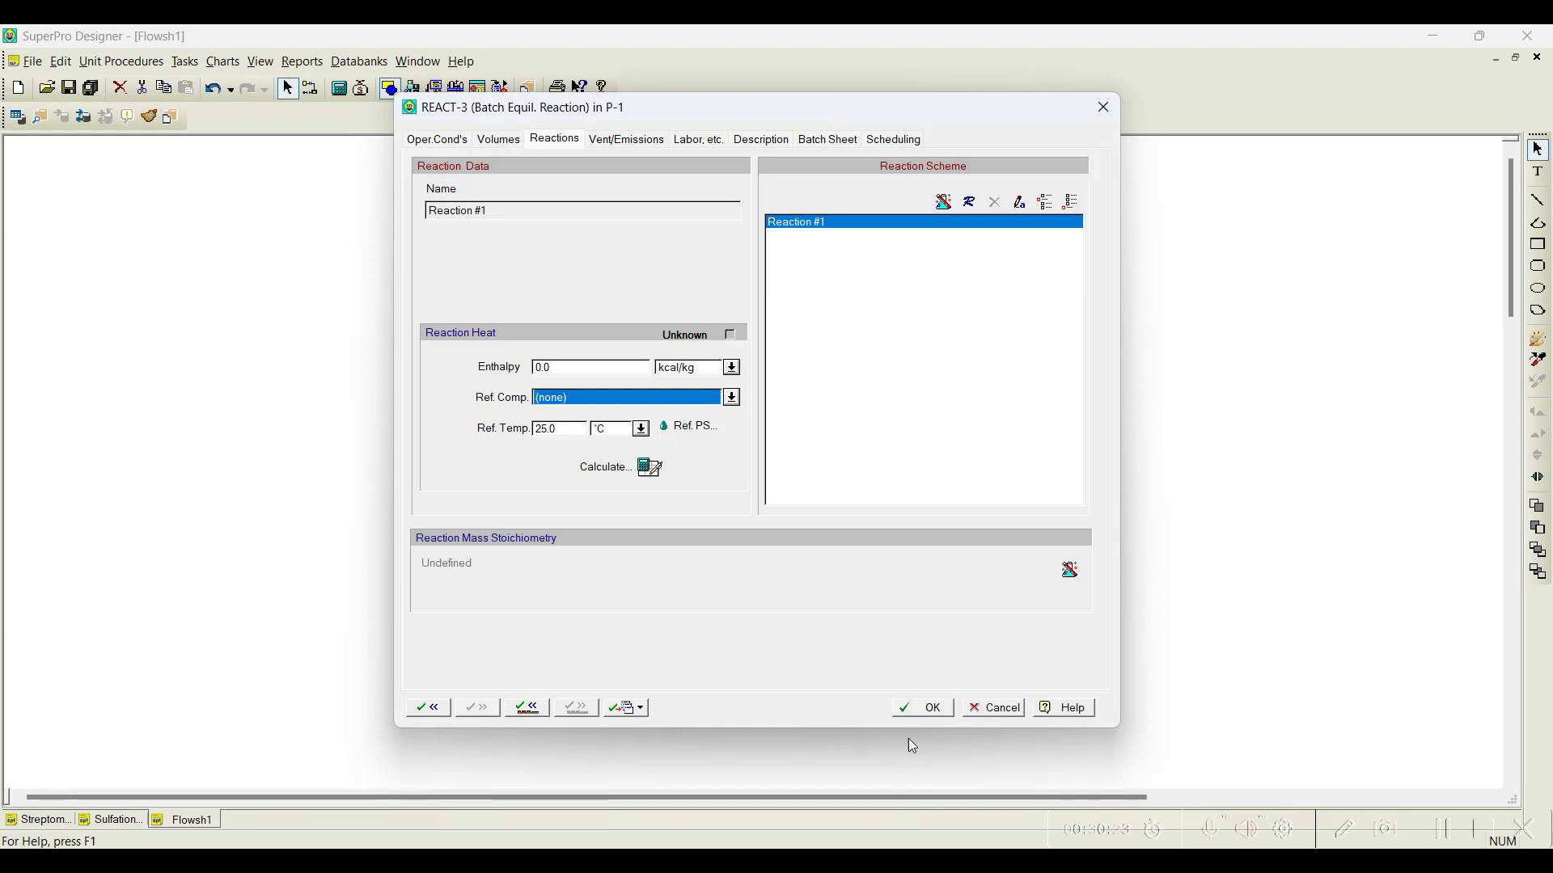
left_click(990, 709)
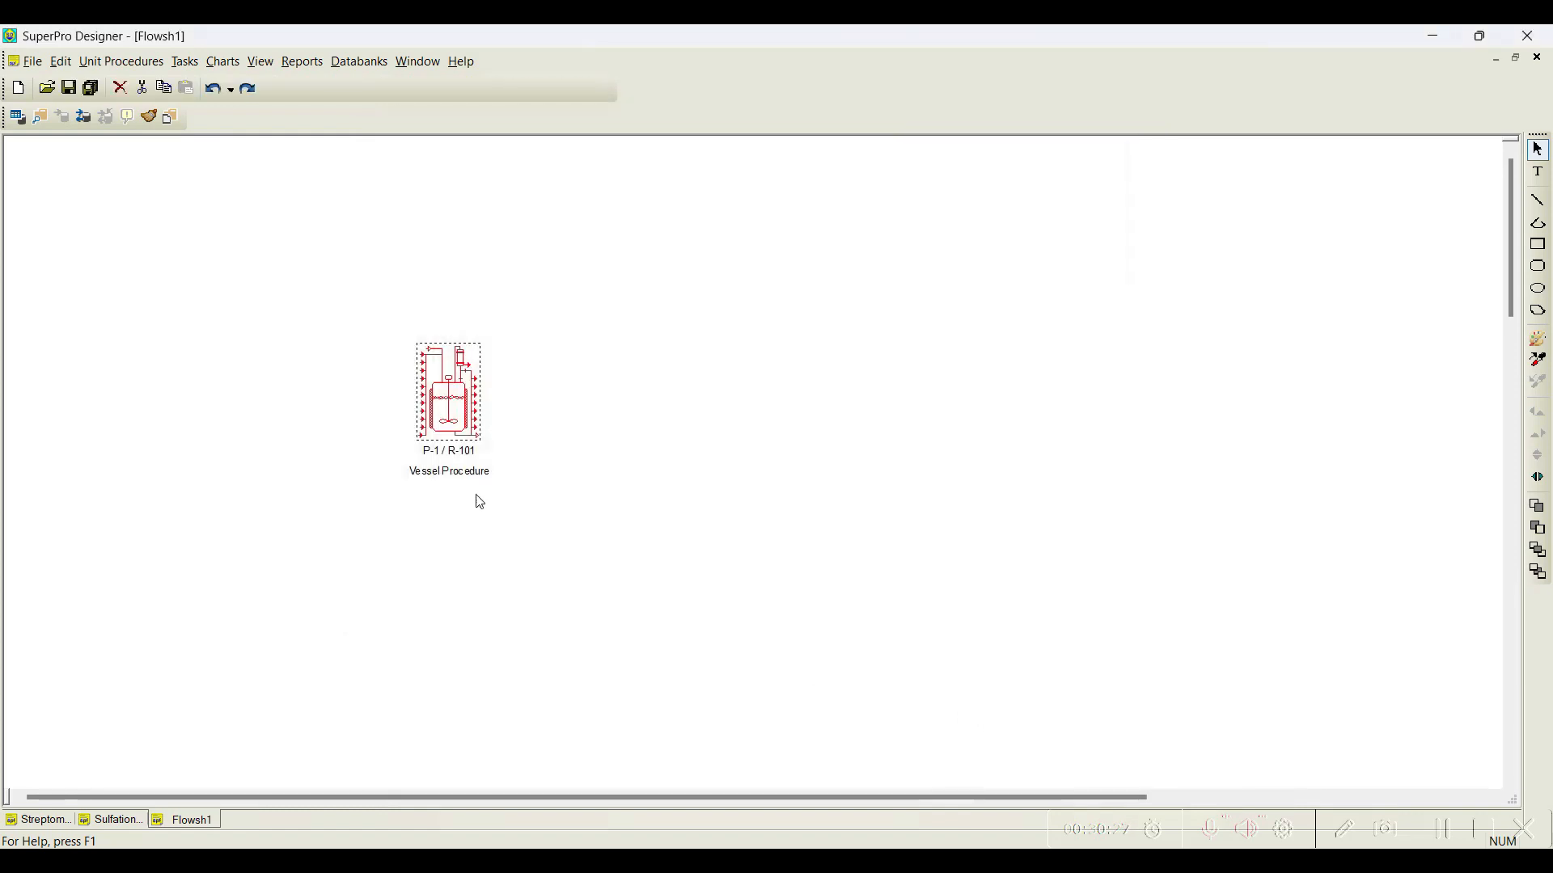